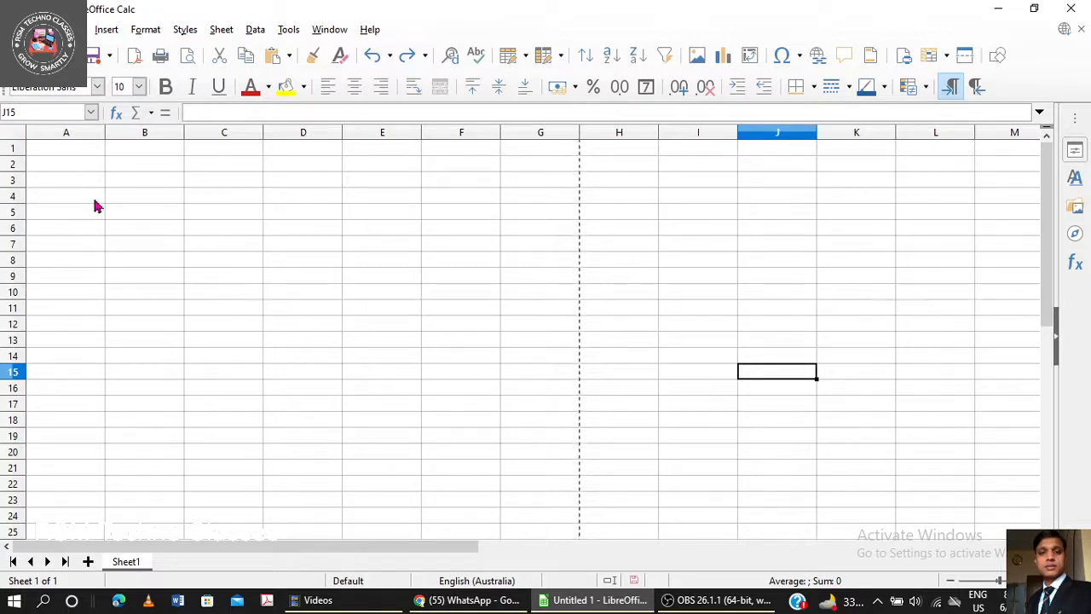
Step: Paste the copied order data into the sheet starting at cell A1
click(62, 155)
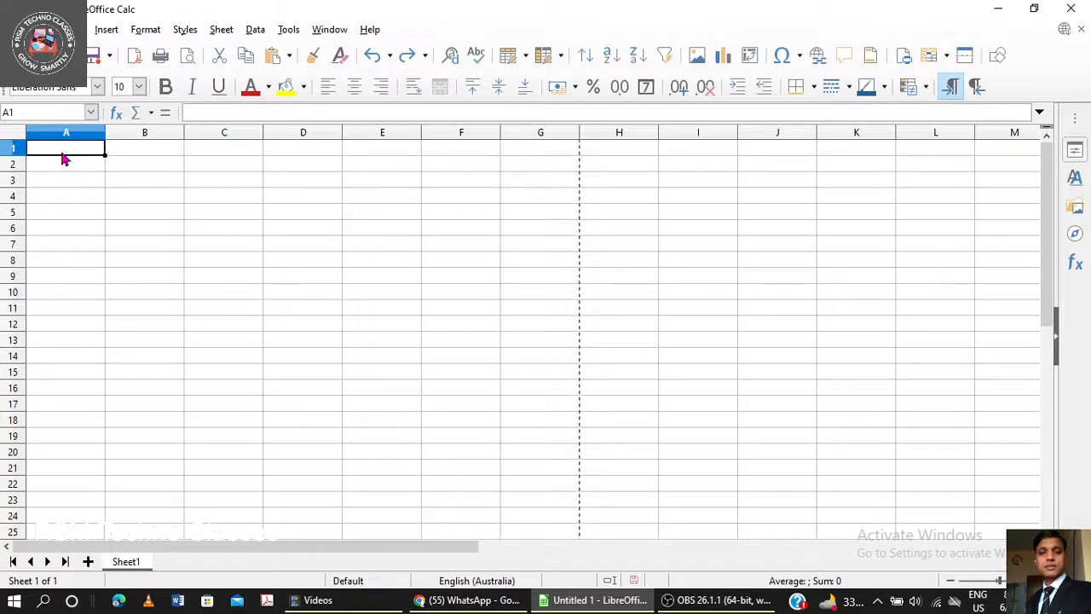
key(ctrl+v)
click(757, 282)
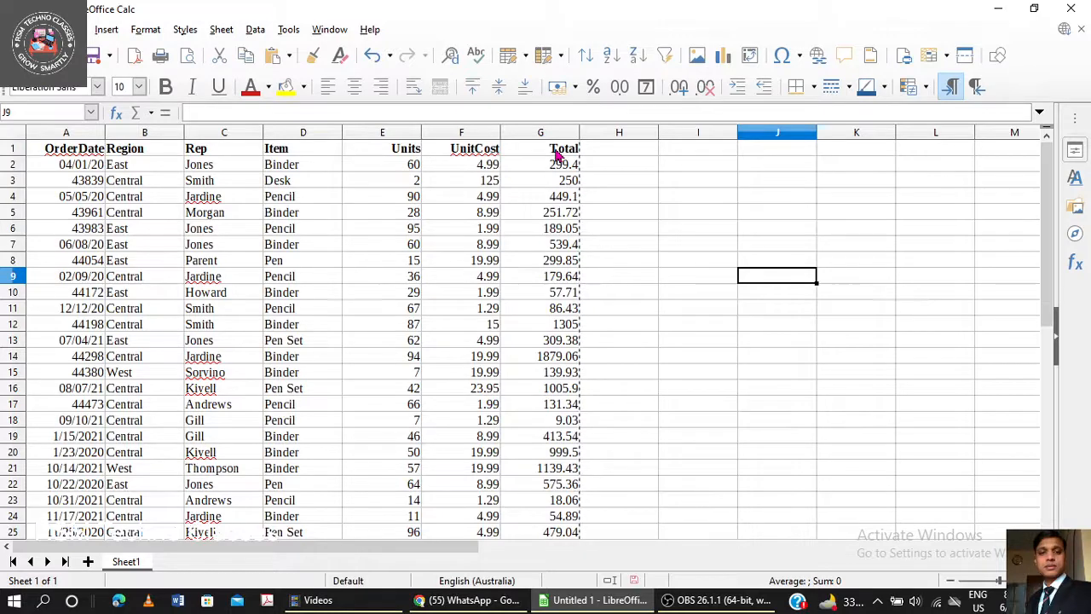
Step: Start Subtotals on the order table and set the first group to Region, using Count on the Item column
scroll(686, 248, down, 1)
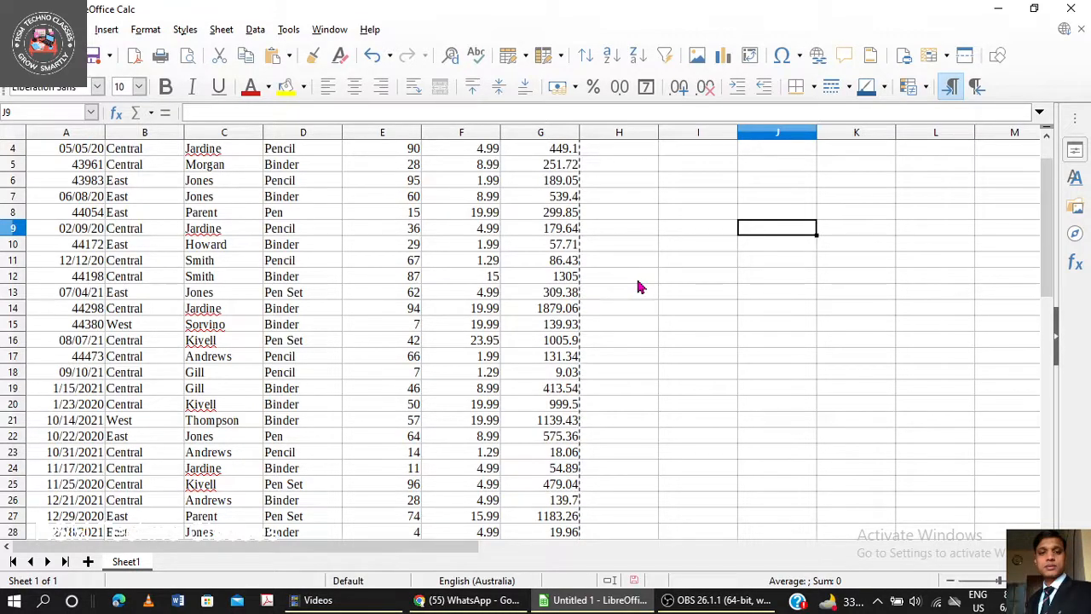
scroll(641, 287, down, 1)
scroll(641, 287, down, 1)
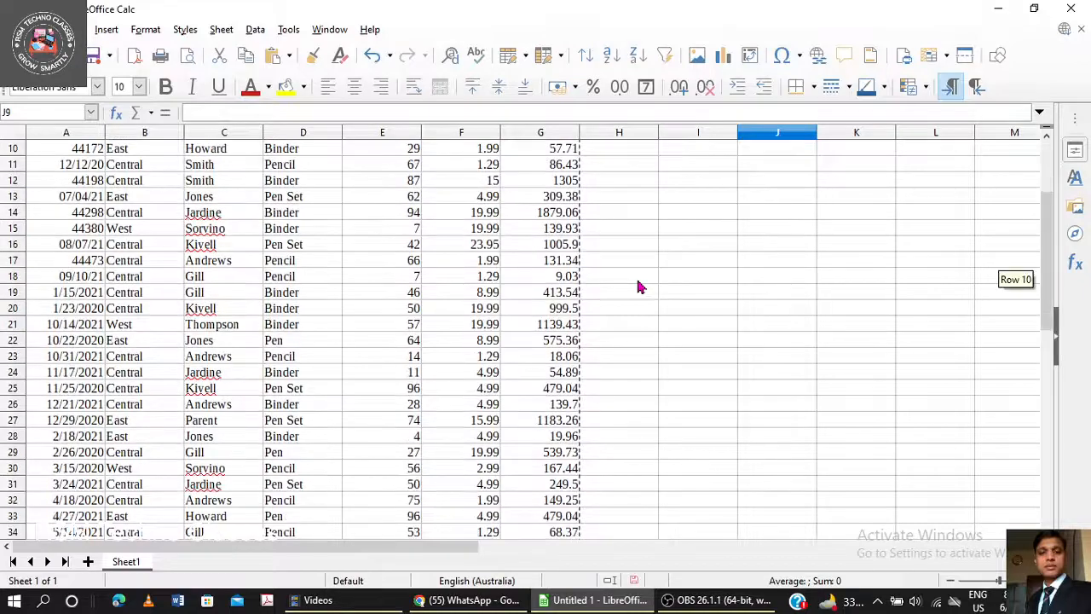
scroll(641, 287, down, 1)
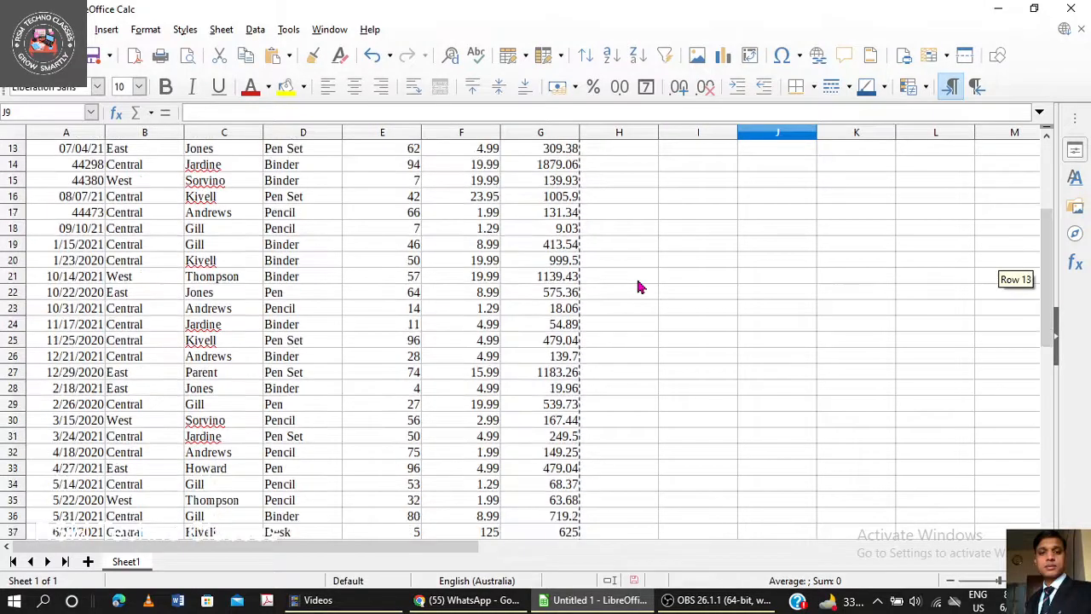
scroll(641, 287, up, 4)
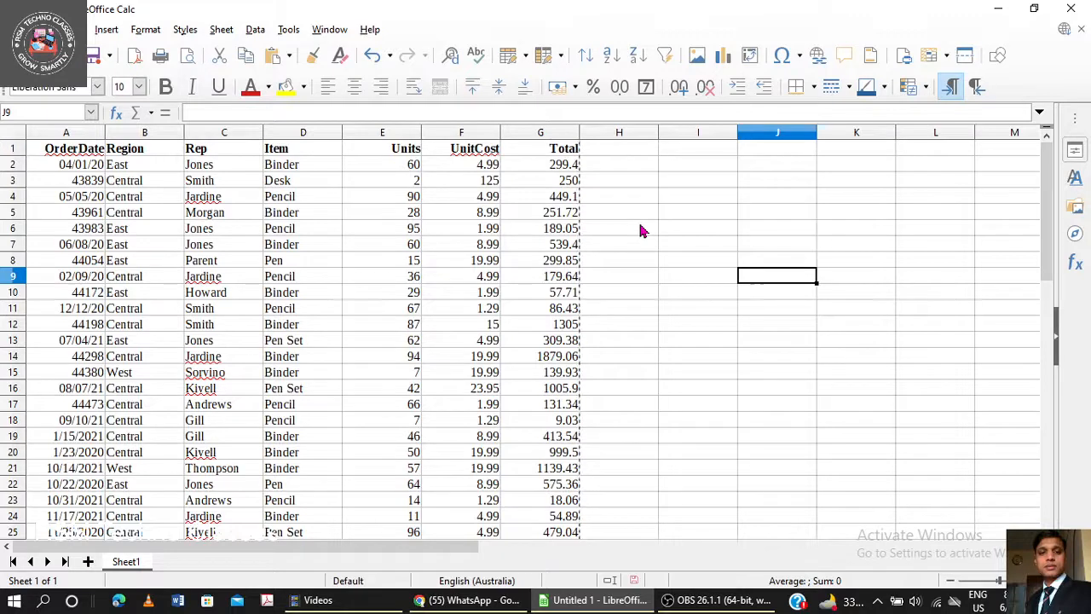
click(257, 31)
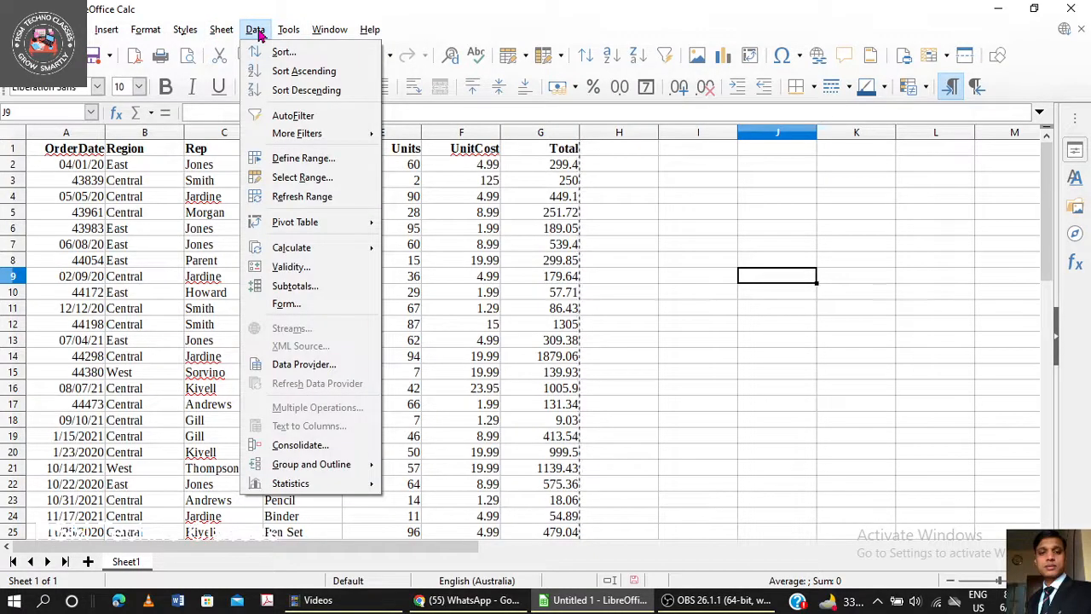
click(295, 286)
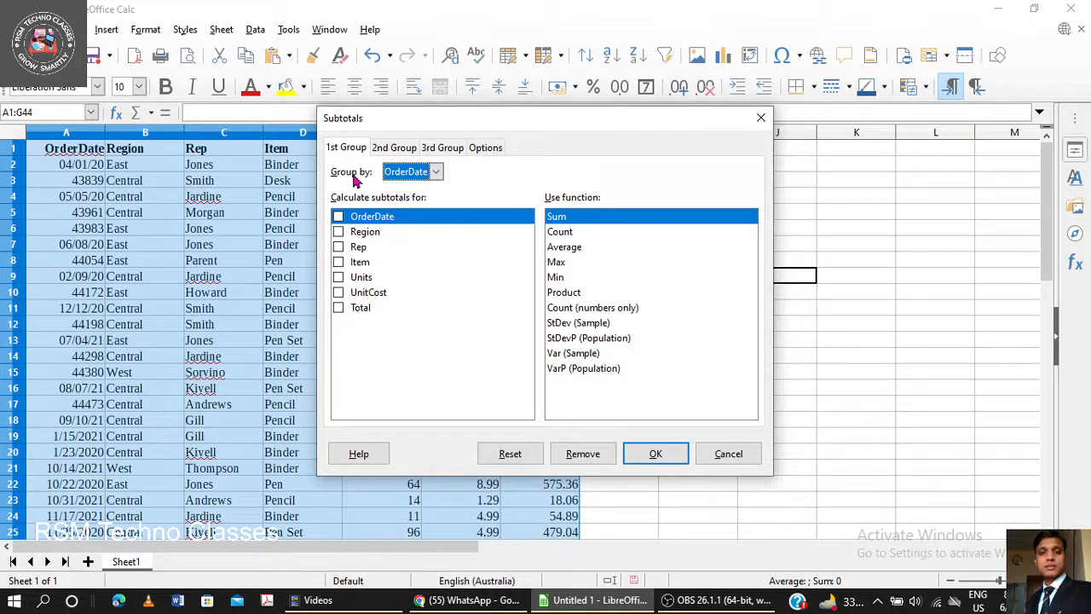
click(436, 173)
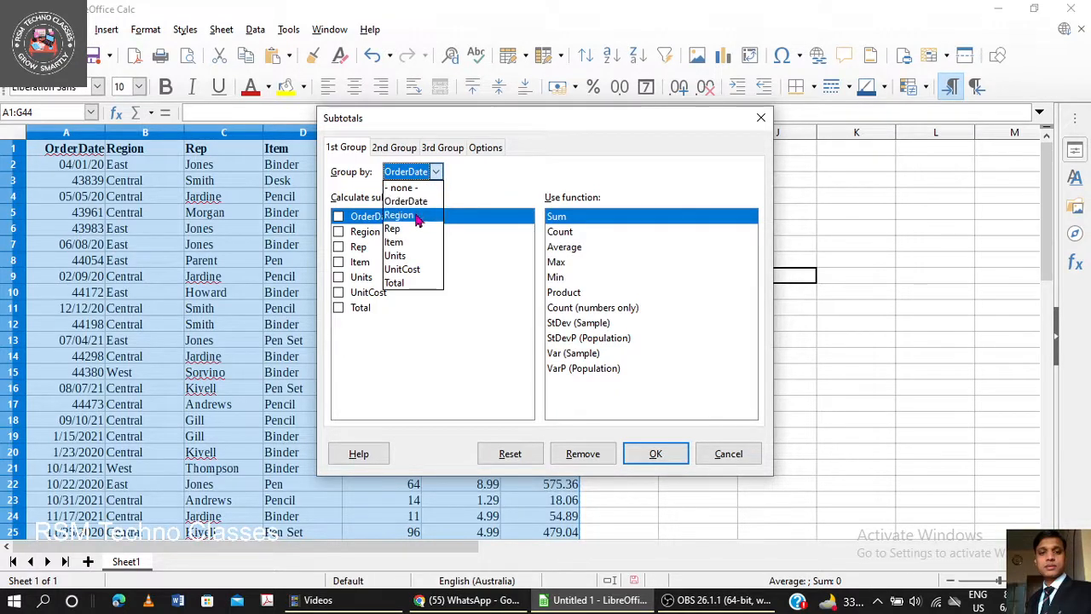
click(417, 214)
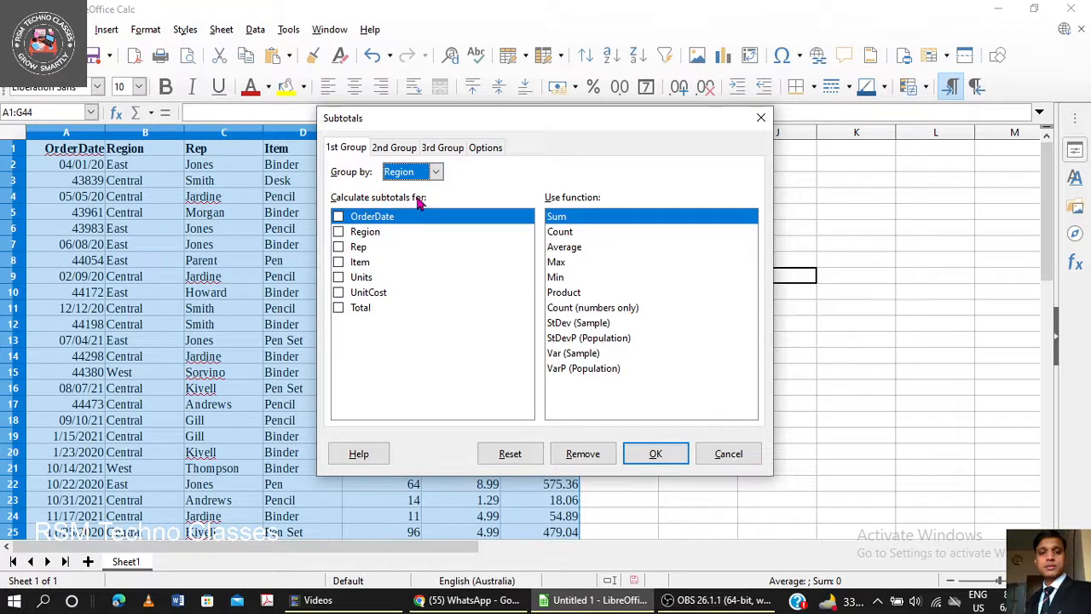
click(338, 263)
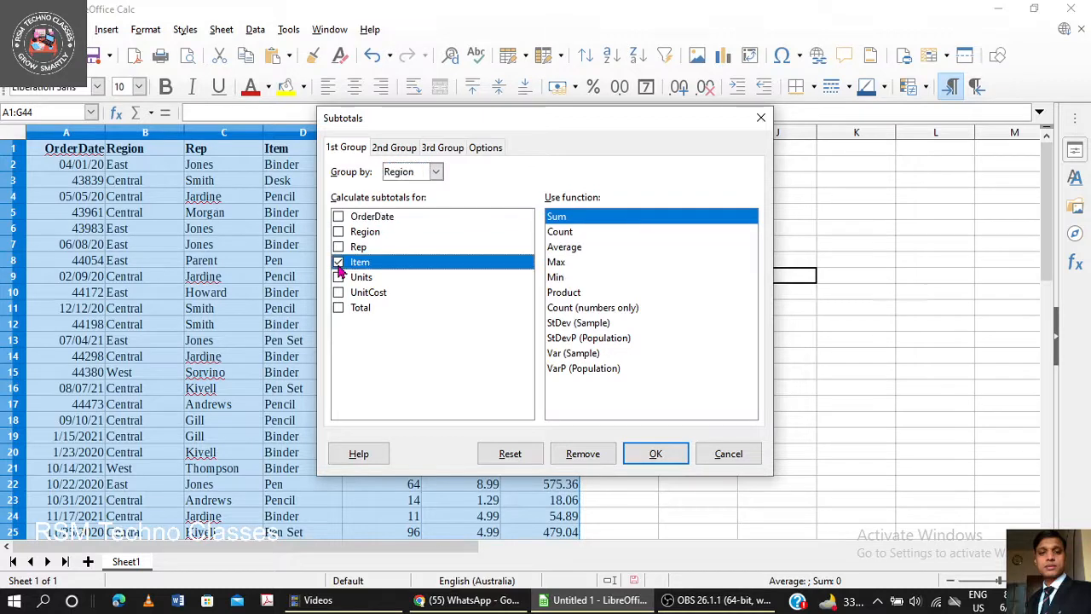
click(572, 236)
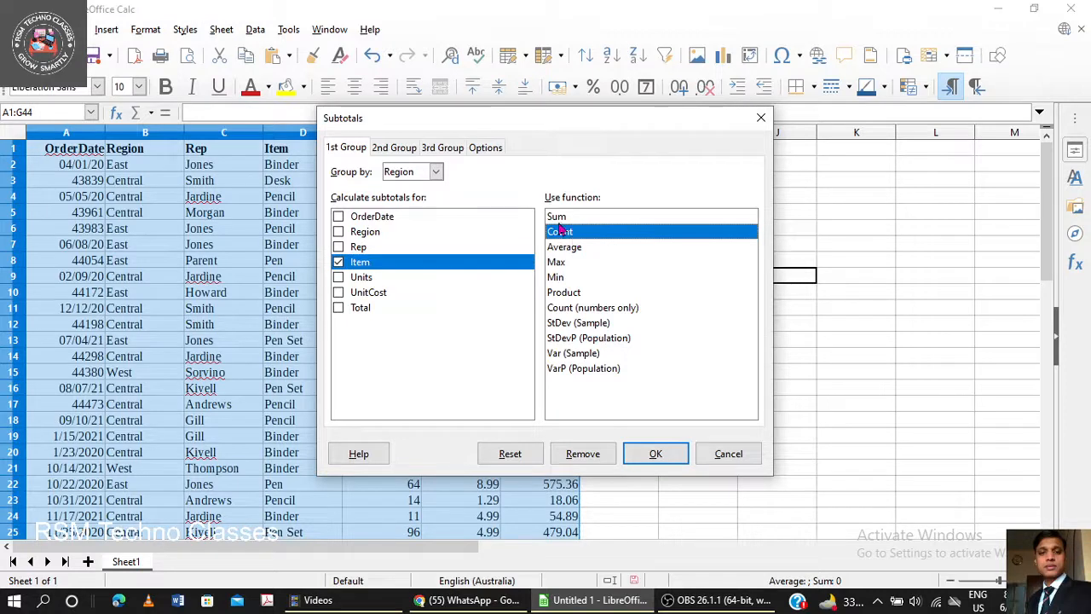
Step: Set the second group to Item with a Sum of UnitCost, check the remaining subtotal options, and apply the subtotals
click(395, 149)
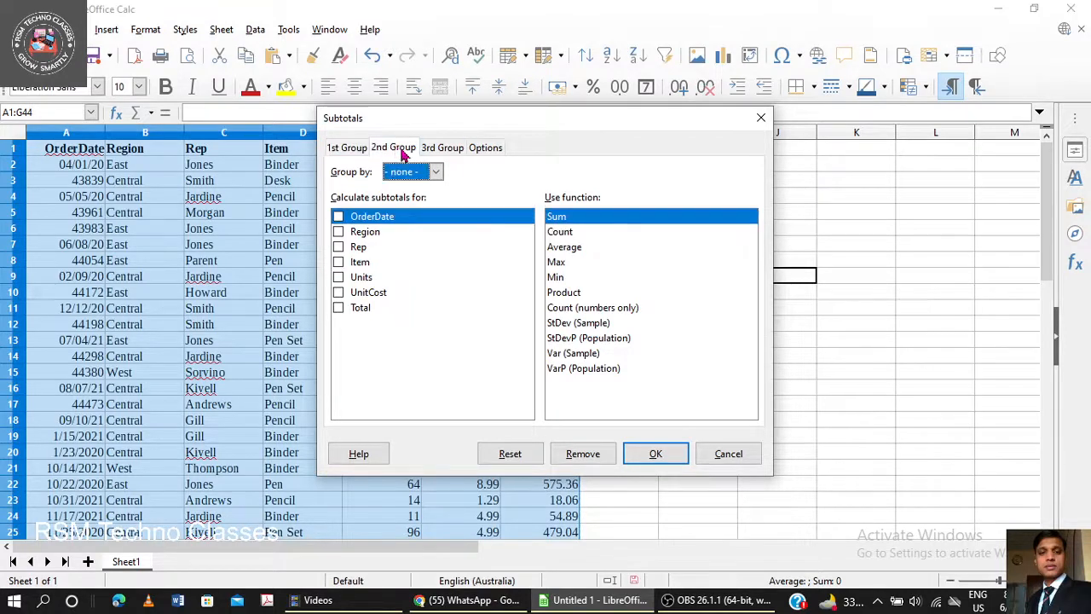
click(435, 173)
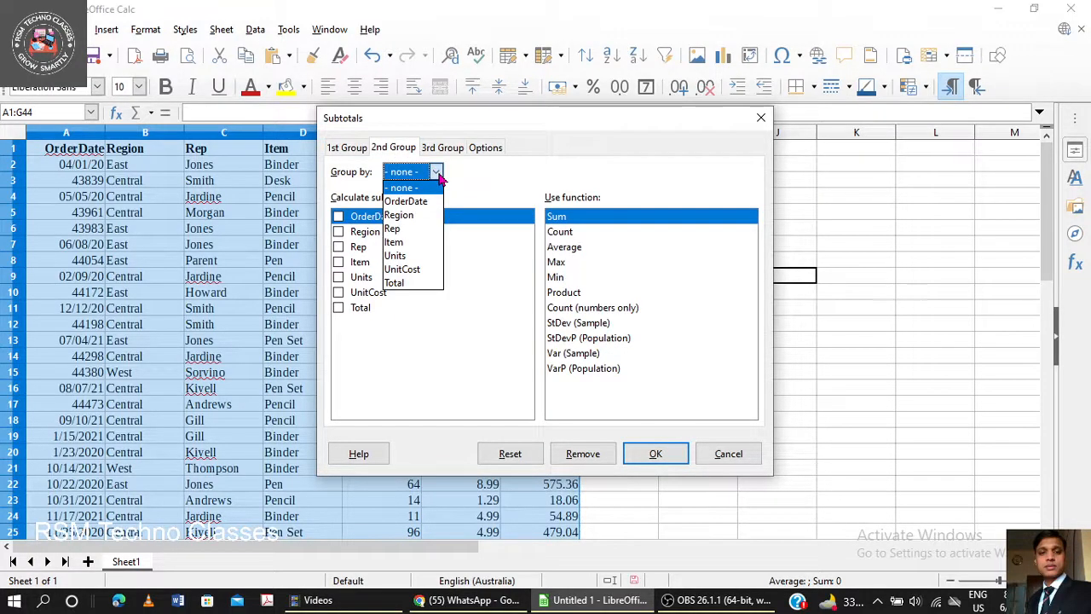
click(418, 243)
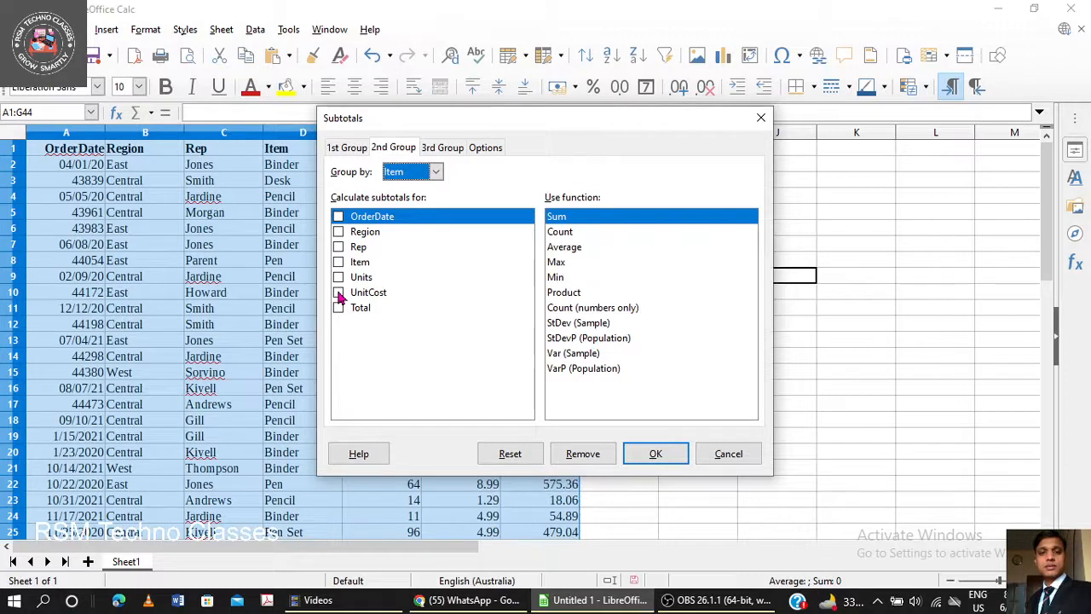
click(339, 293)
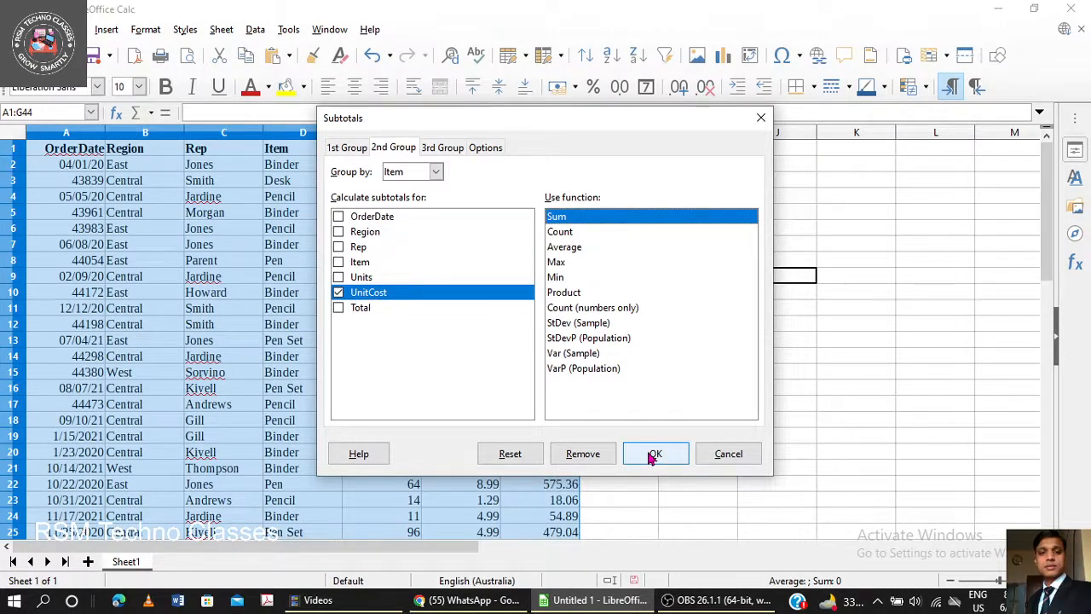
click(442, 149)
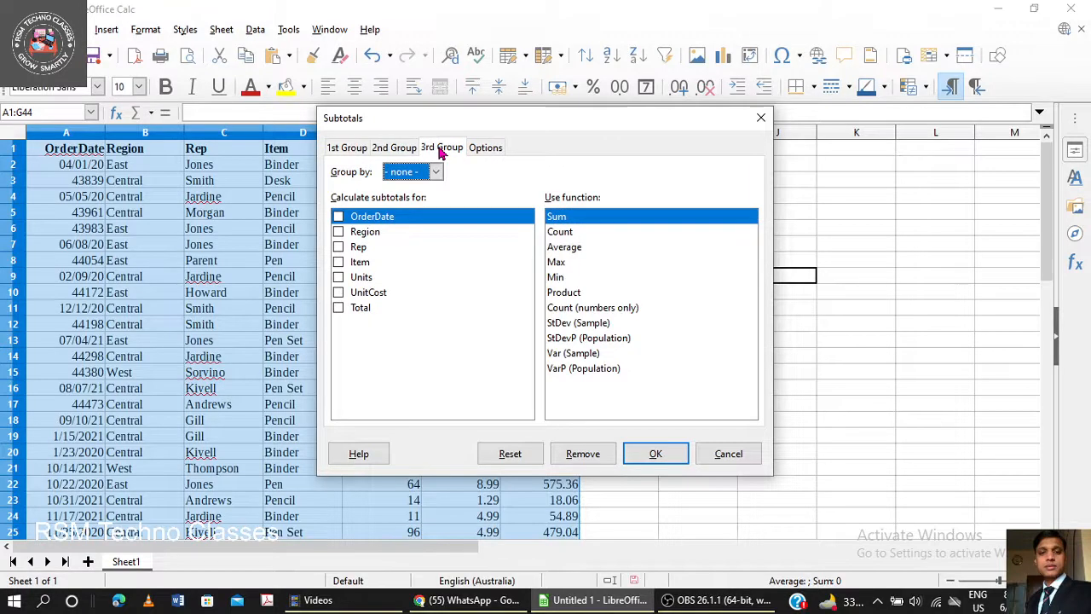
click(484, 150)
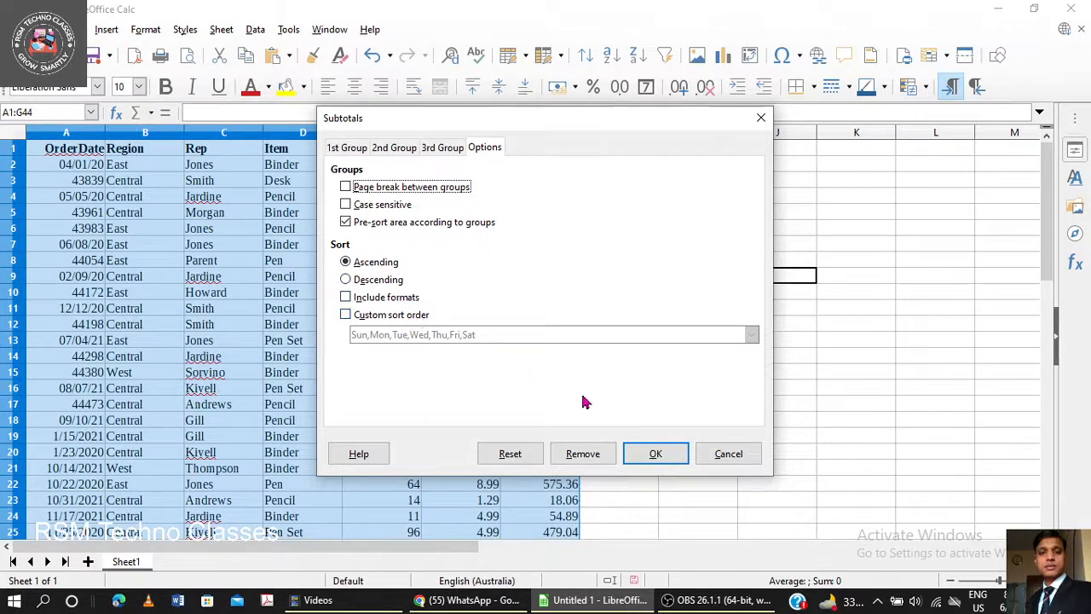
click(655, 456)
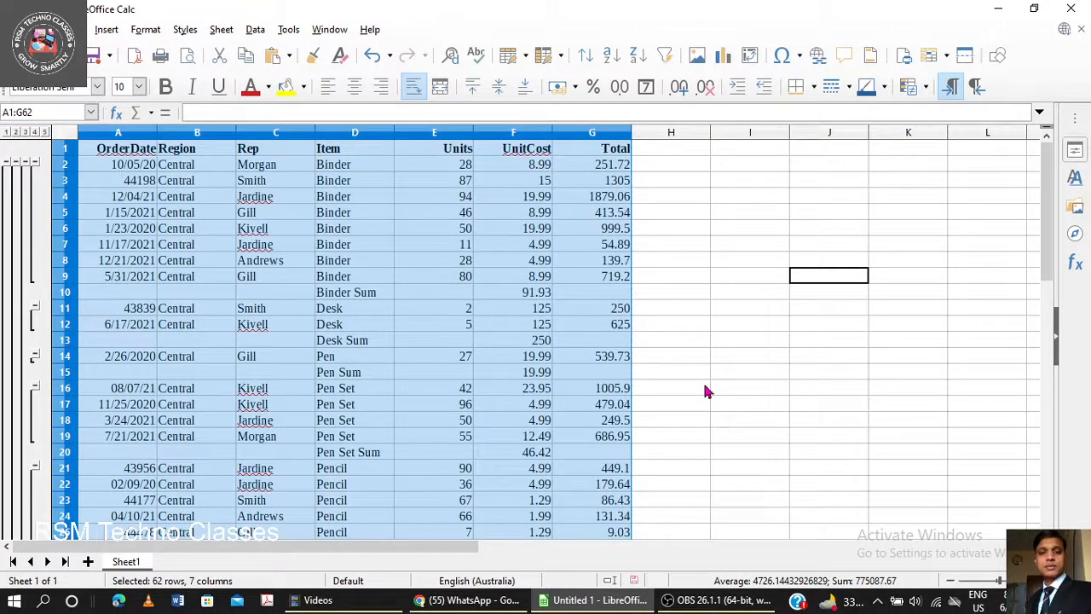
Step: Examine the item sums, region counts and grand totals throughout the subtotalled table
scroll(706, 391, down, 1)
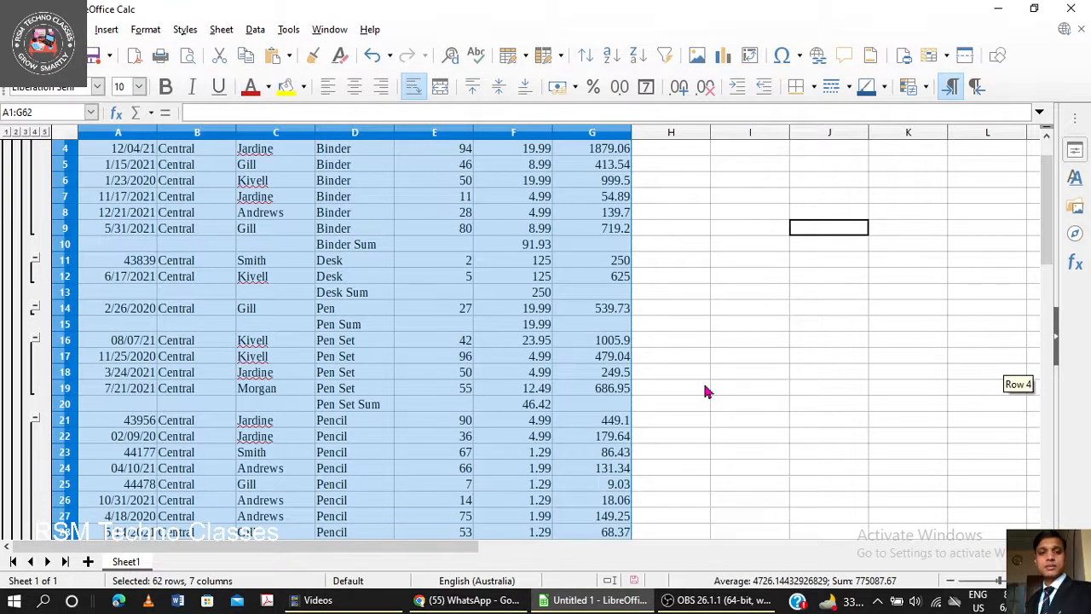
scroll(705, 391, up, 1)
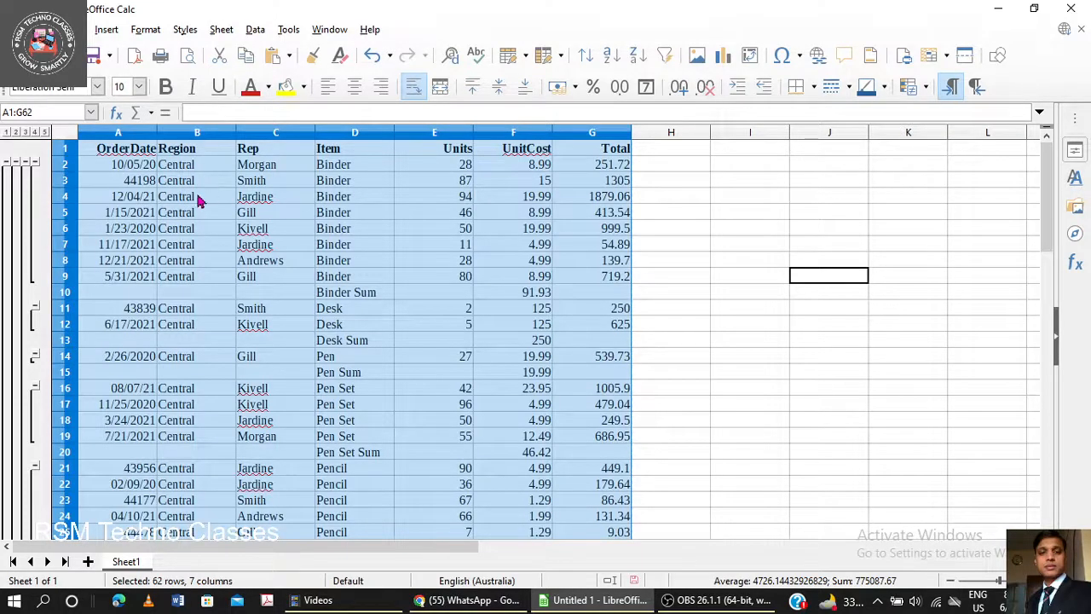
scroll(203, 205, down, 1)
scroll(191, 234, up, 1)
scroll(329, 362, down, 1)
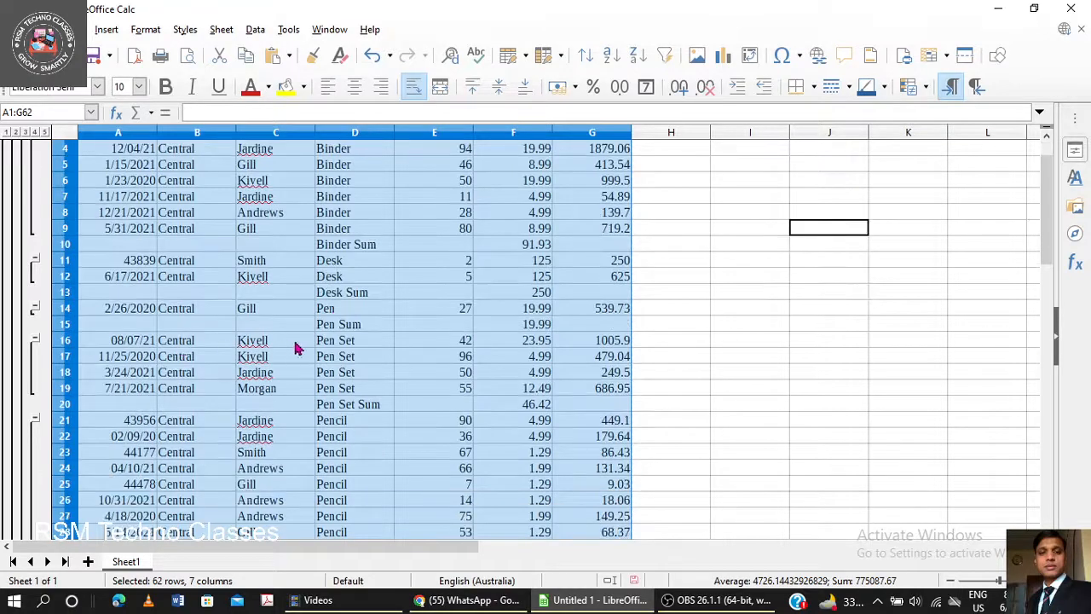
scroll(341, 341, down, 3)
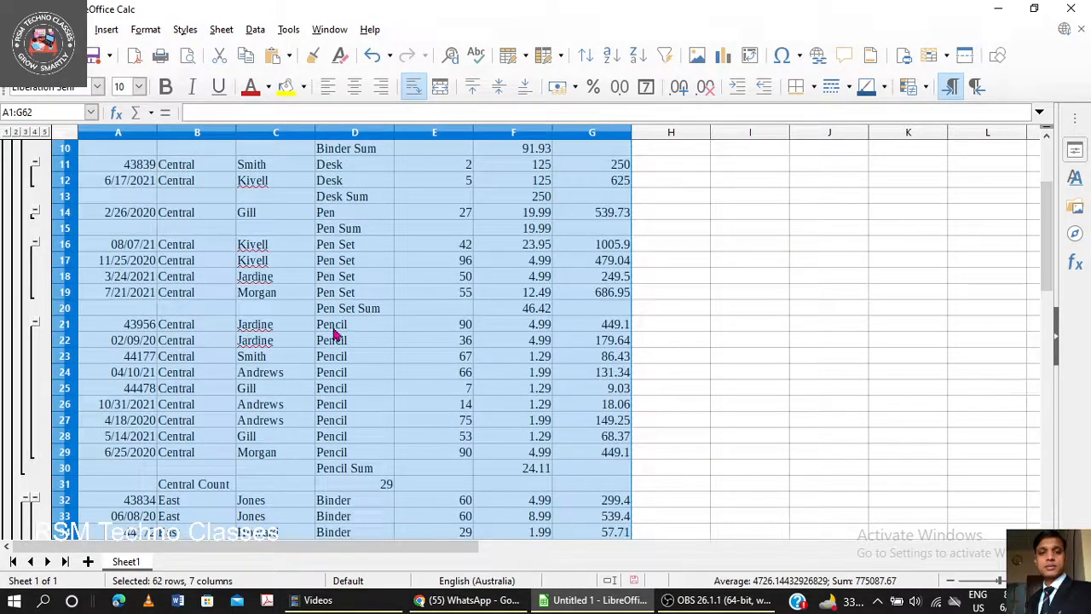
scroll(347, 332, down, 4)
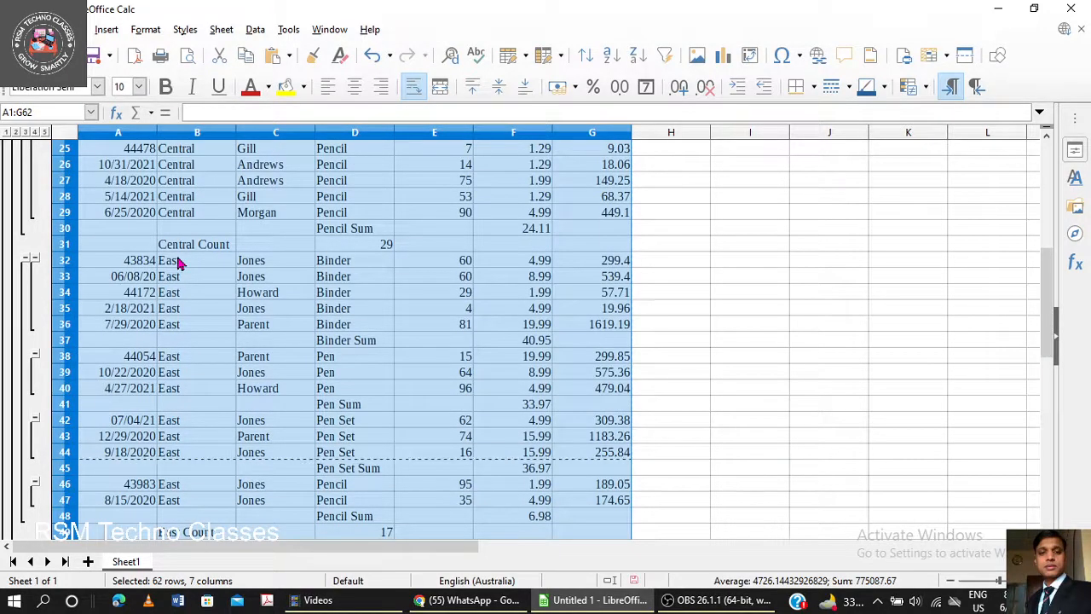
scroll(171, 362, down, 3)
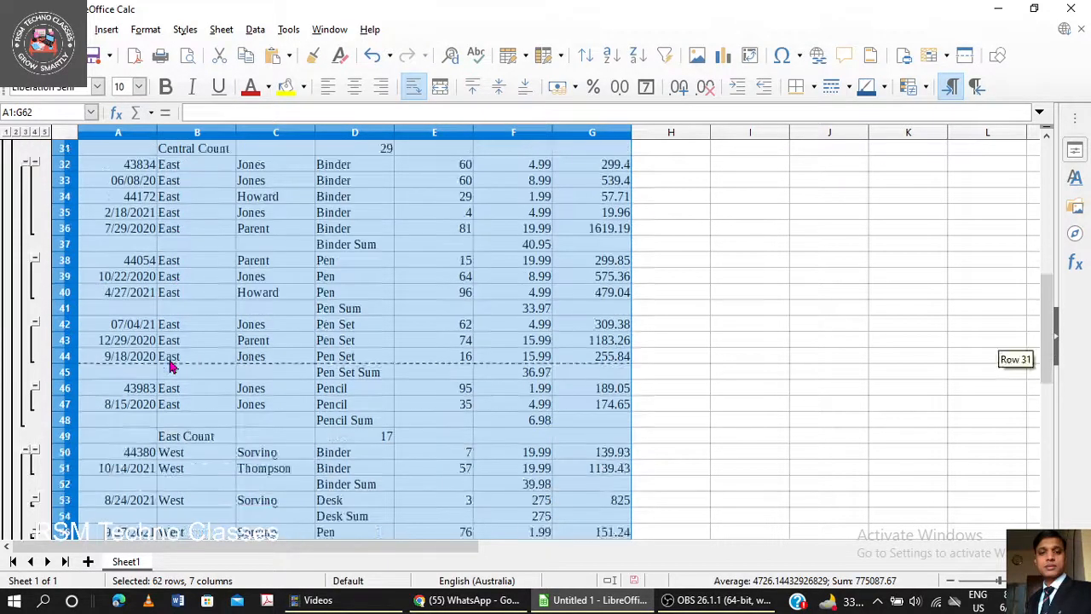
scroll(171, 368, down, 3)
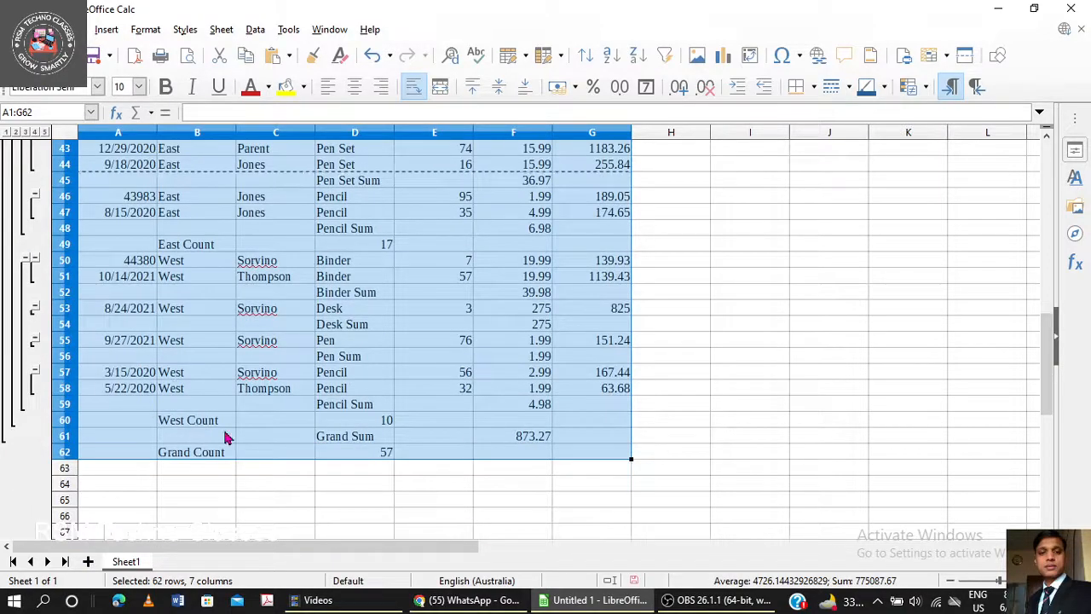
scroll(331, 280, up, 14)
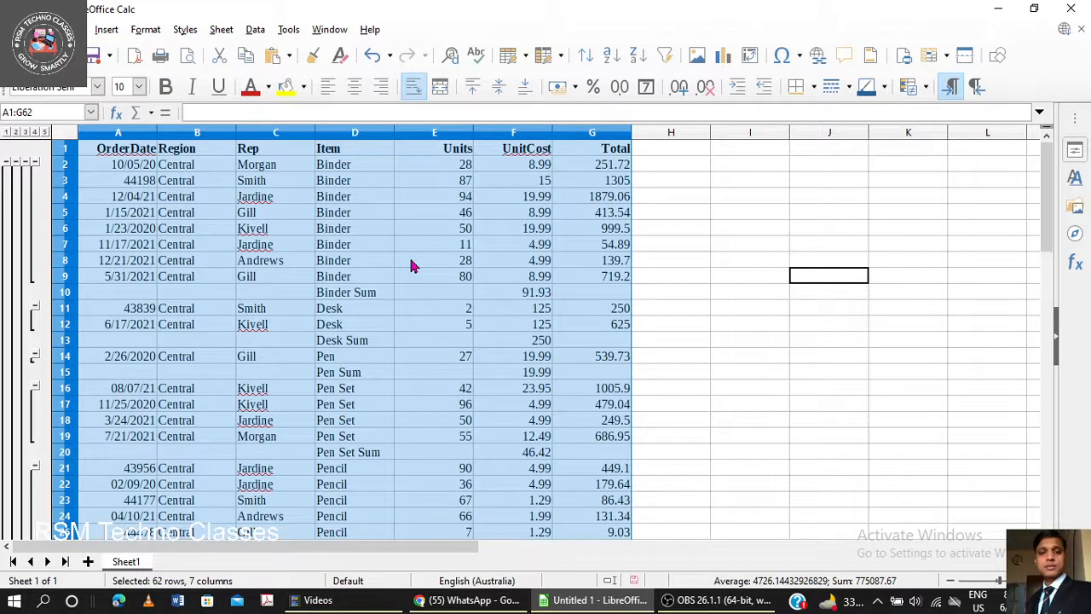
Step: Collapse the Binder, Desk, Pen, Pen Set and Pencil detail rows of the Central region to their sums
click(36, 167)
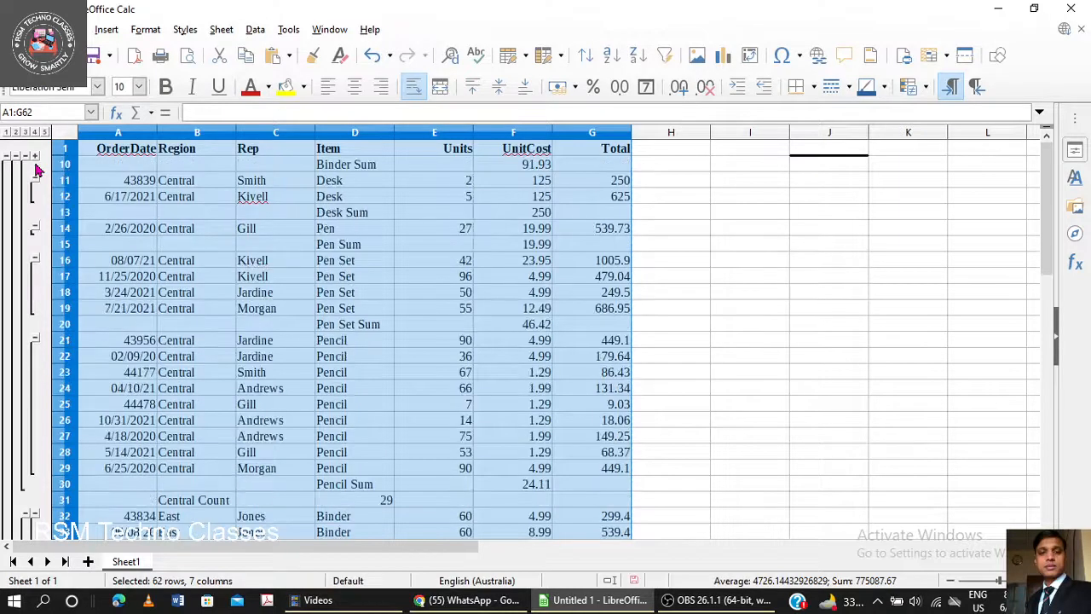
click(36, 183)
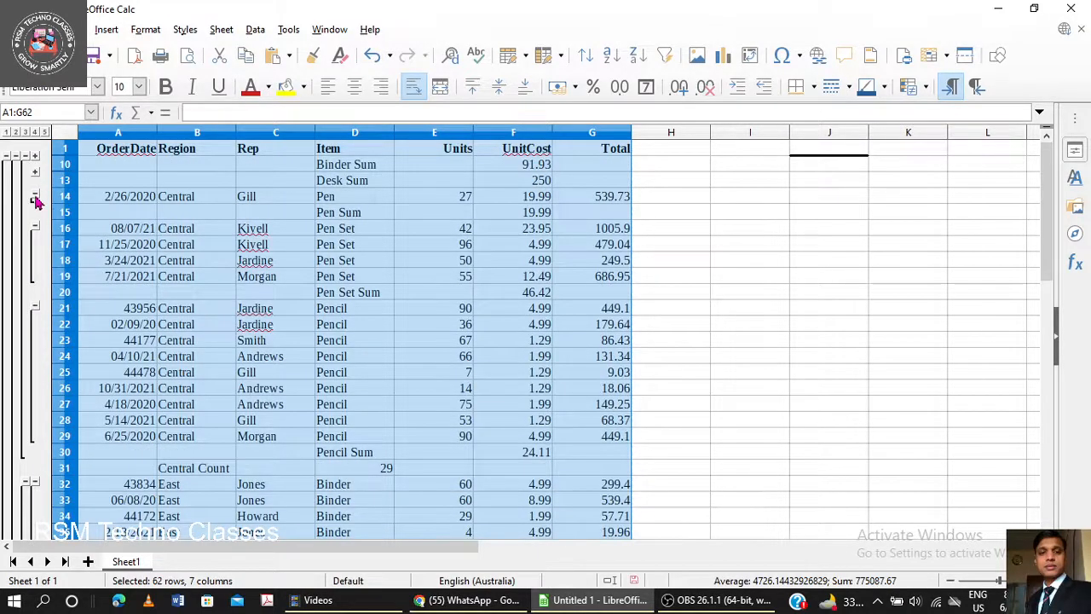
click(36, 197)
click(35, 211)
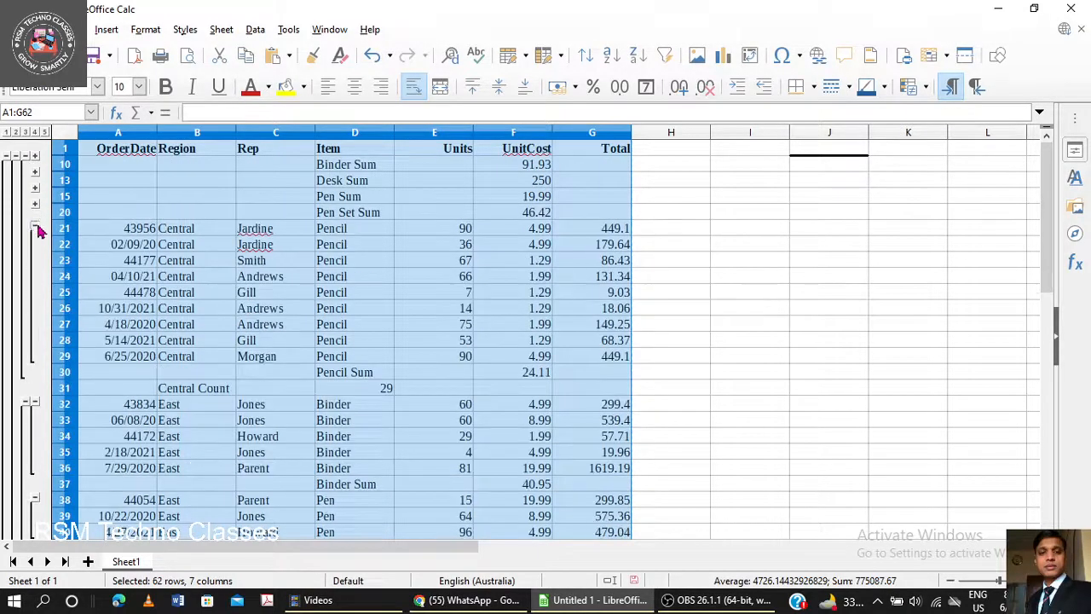
click(37, 228)
Step: Collapse the Binder, Pen, Pen Set and Pencil detail rows of the East region to their sums
click(36, 257)
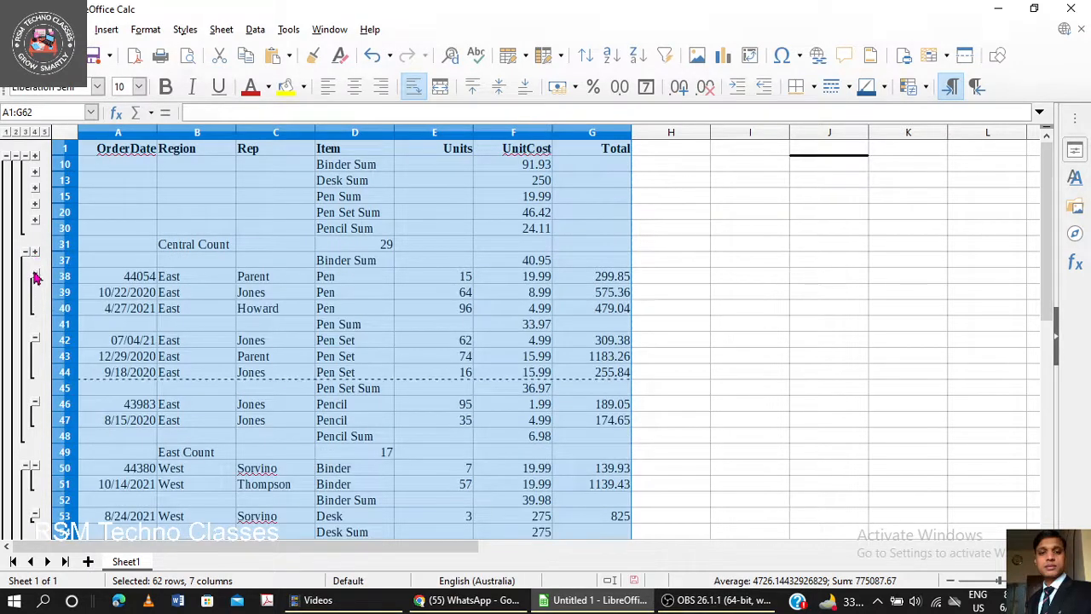
click(36, 276)
click(35, 291)
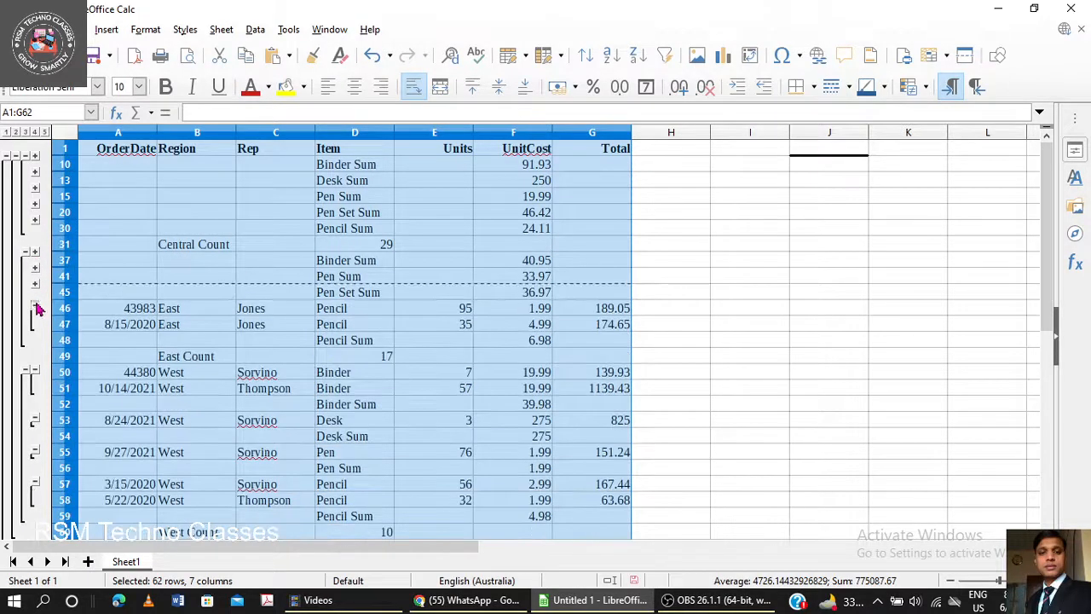
click(36, 308)
Step: Collapse the West region's Binder, Desk, Pen and Pencil detail rows, and collapse the whole region to its count row
click(36, 341)
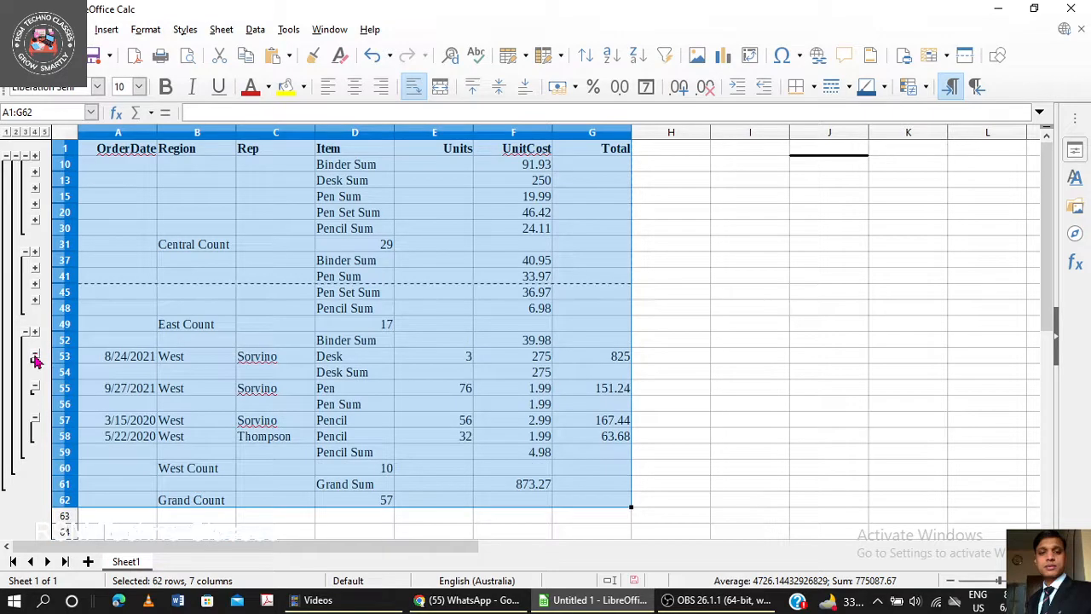
click(36, 358)
click(35, 373)
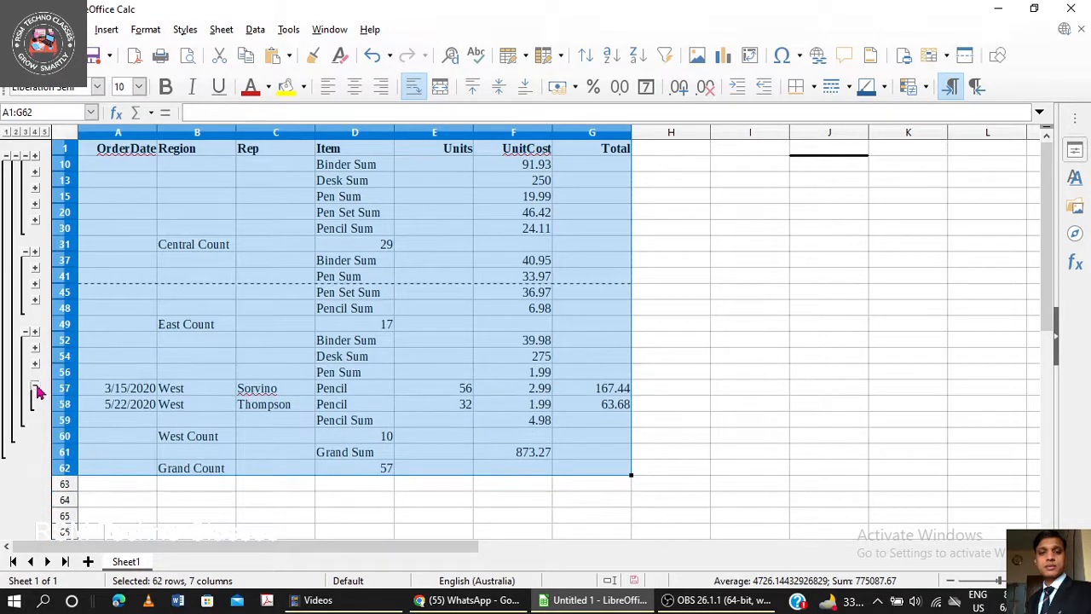
click(36, 389)
click(35, 332)
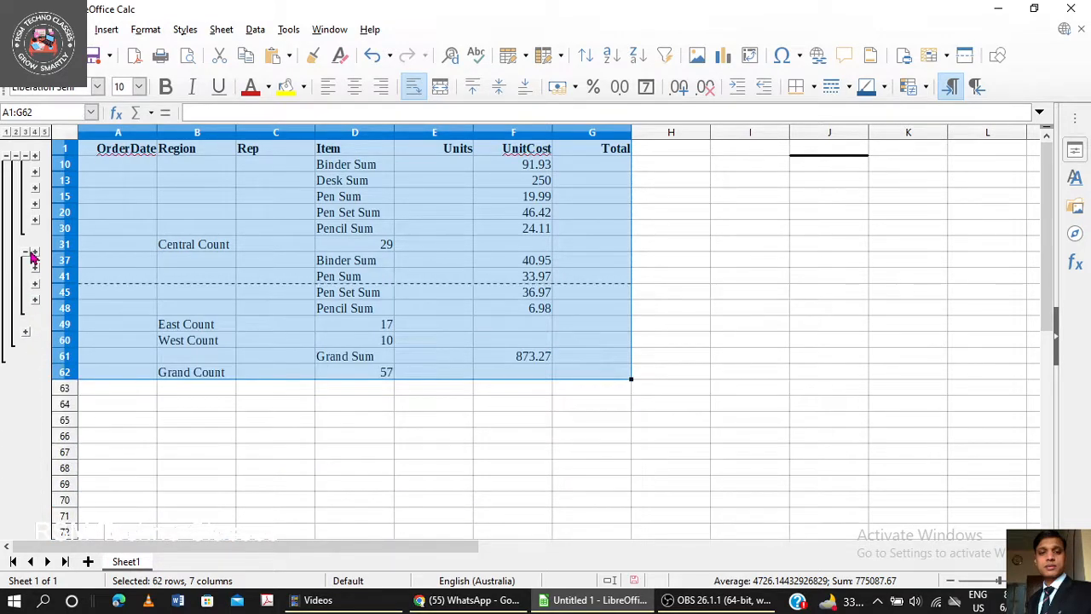
Step: Collapse the East and Central regions to their count rows, and the whole table to its Grand Count row
click(32, 254)
click(26, 160)
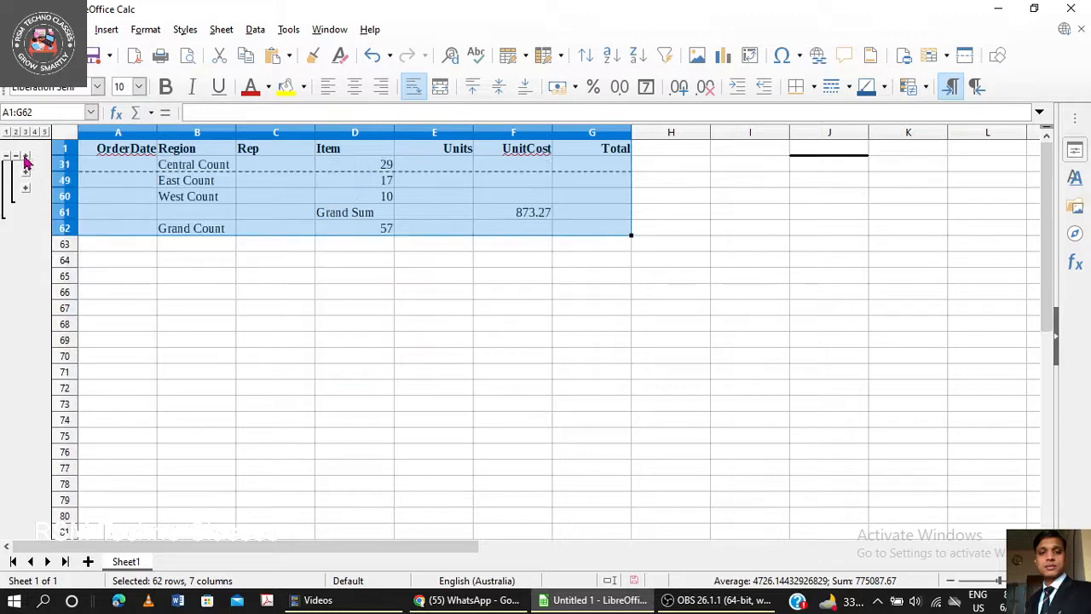
click(16, 159)
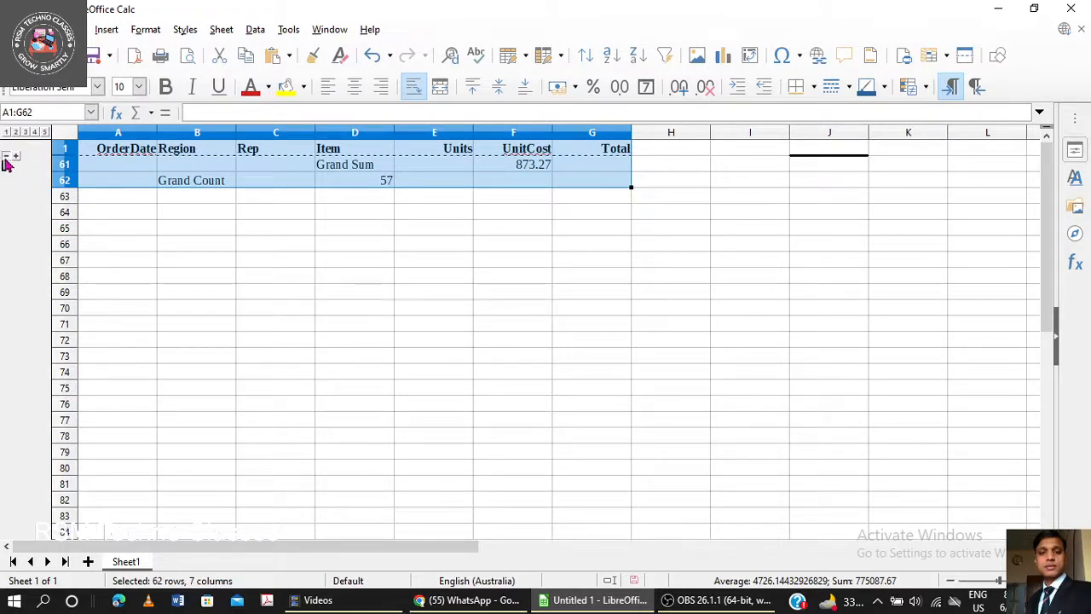
click(6, 158)
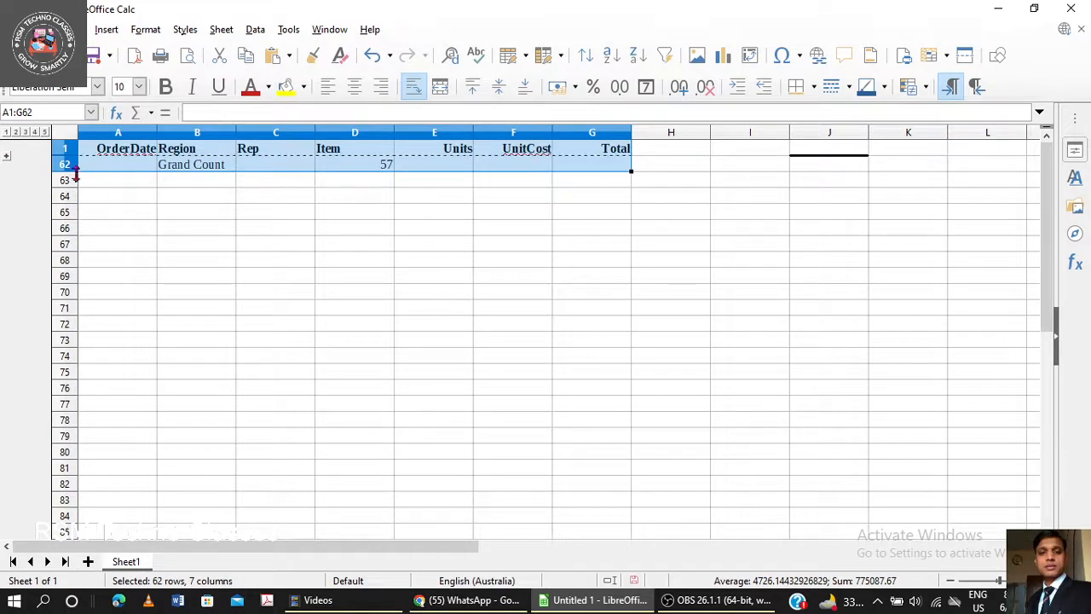
Step: Expand the subtotal outline one level at a time, from level 2 through level 5
click(15, 133)
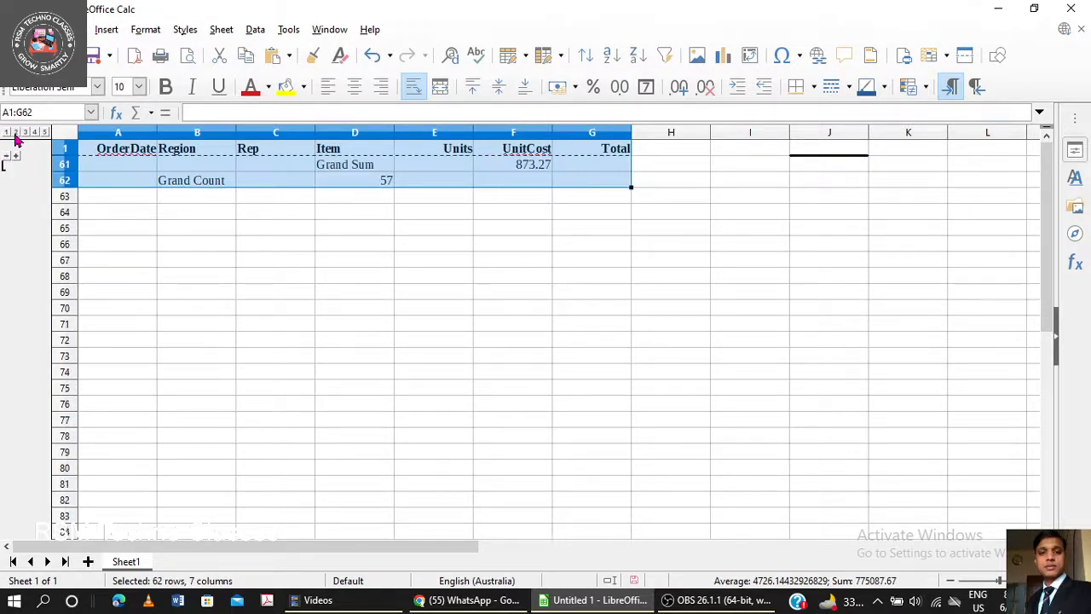
click(25, 133)
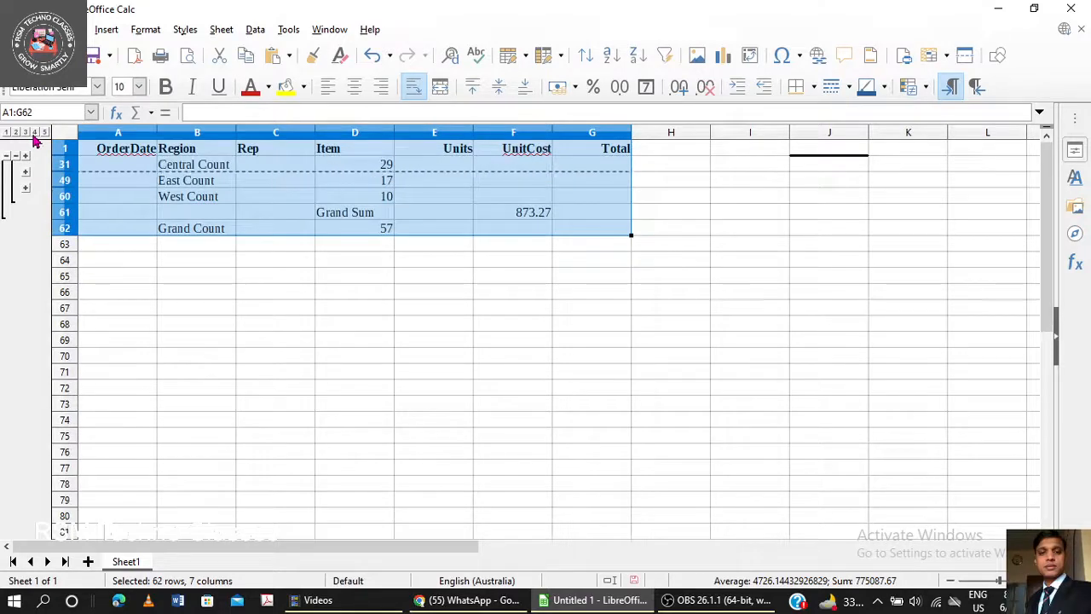
click(34, 133)
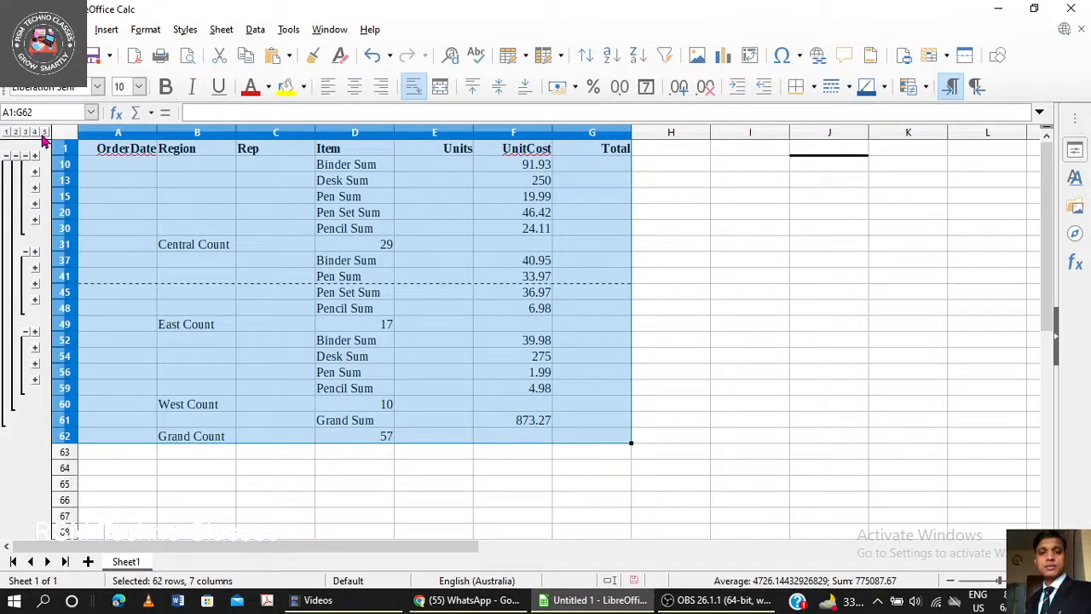
click(44, 133)
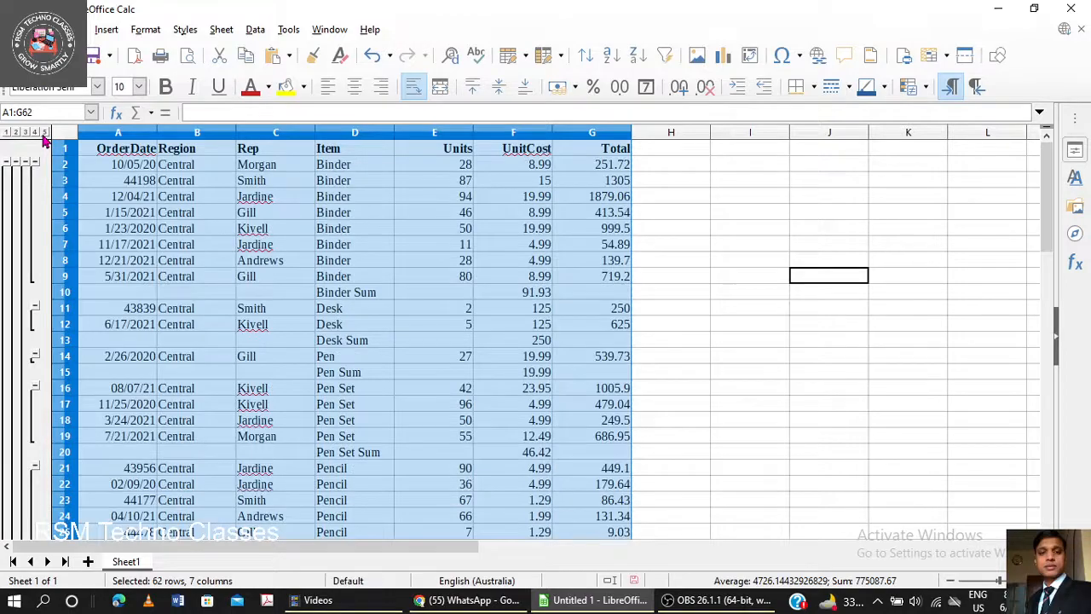
Step: Undo the outline changes and the region and item subtotals of the order table, and deselect the data
scroll(514, 351, down, 4)
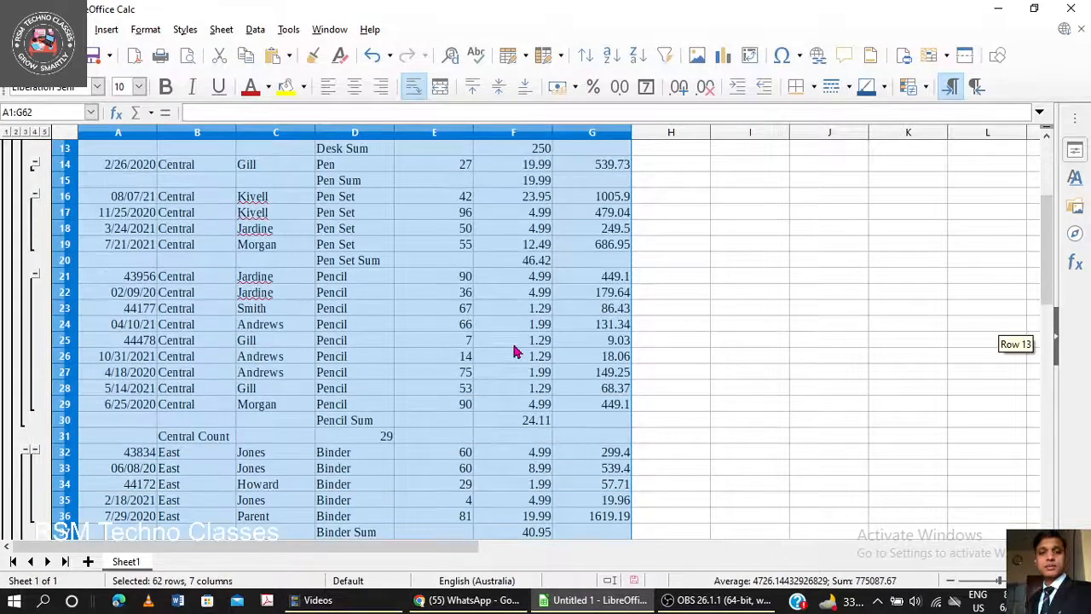
scroll(515, 351, up, 1)
scroll(730, 319, down, 1)
click(733, 322)
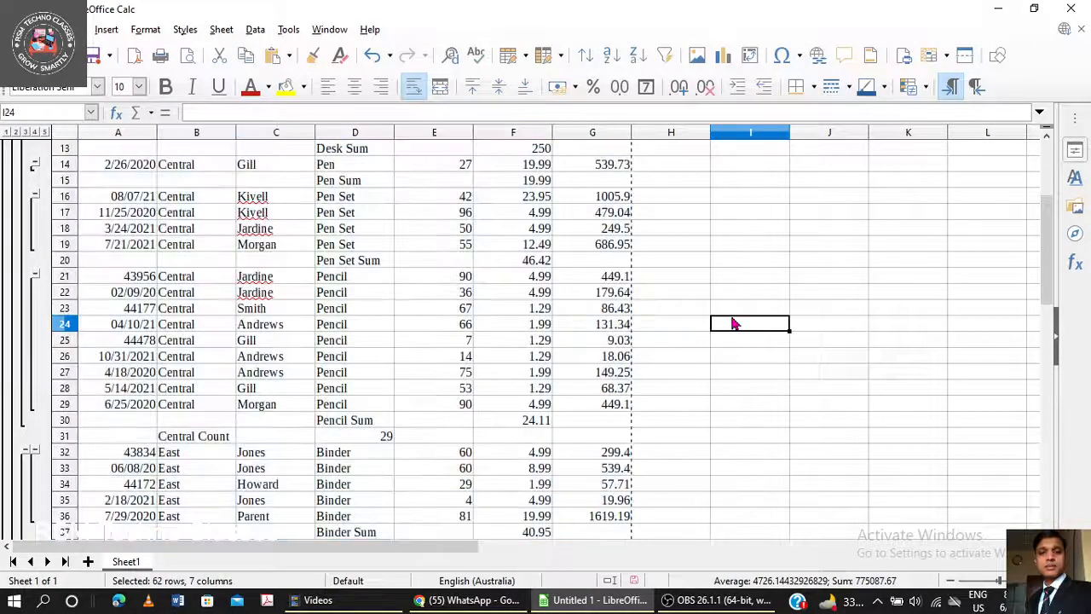
click(706, 294)
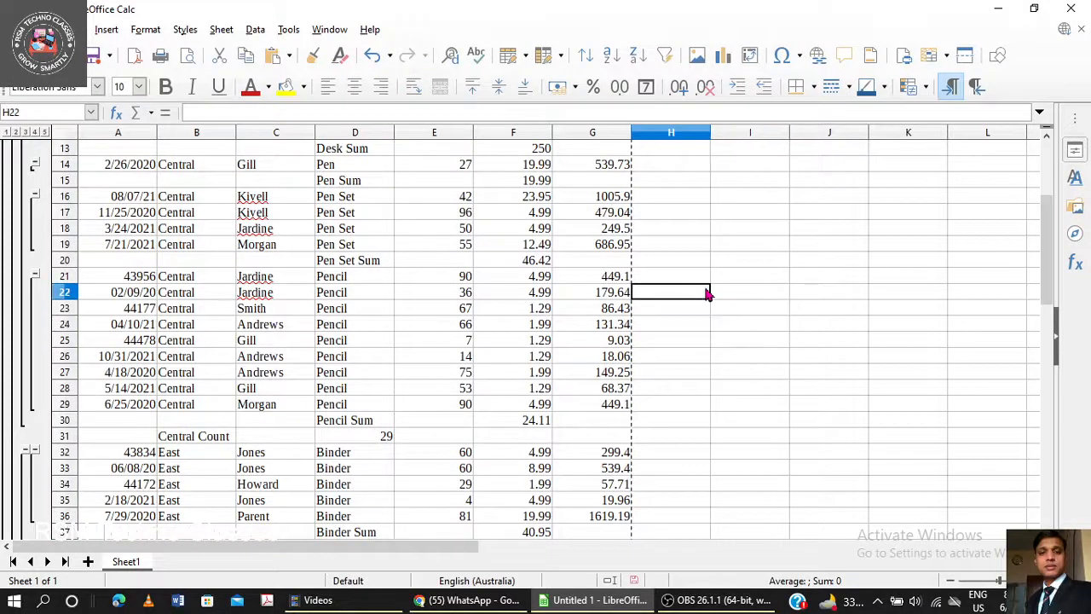
scroll(706, 294, down, 16)
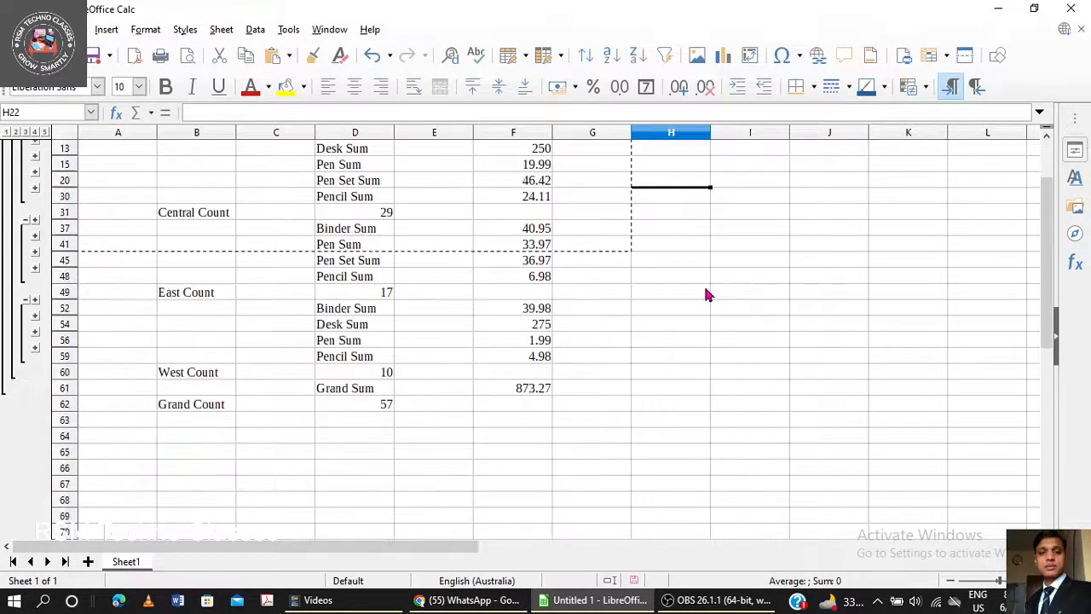
scroll(707, 294, up, 1)
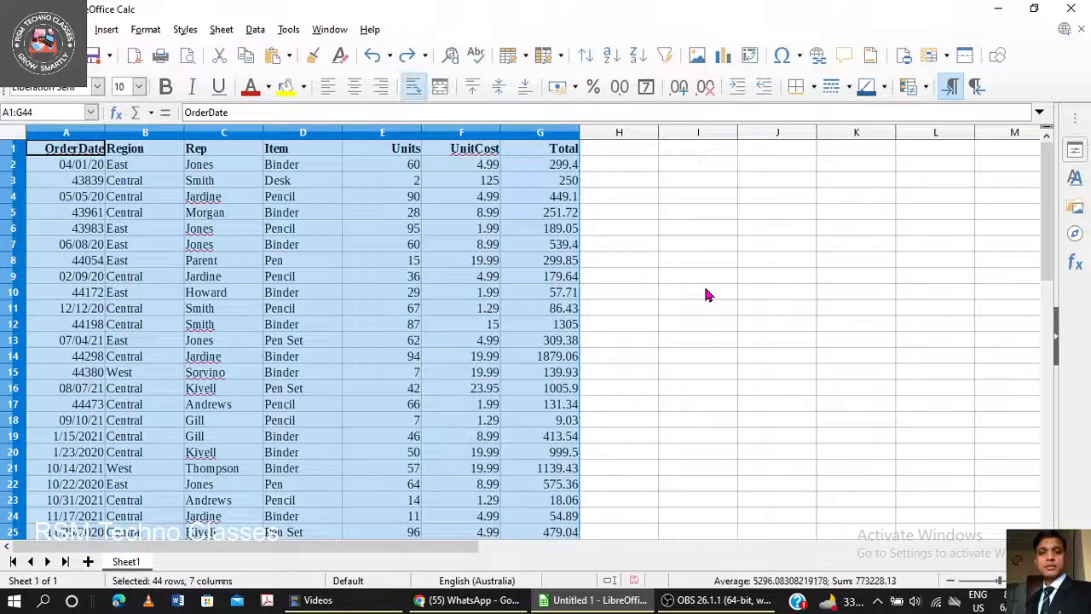
click(706, 294)
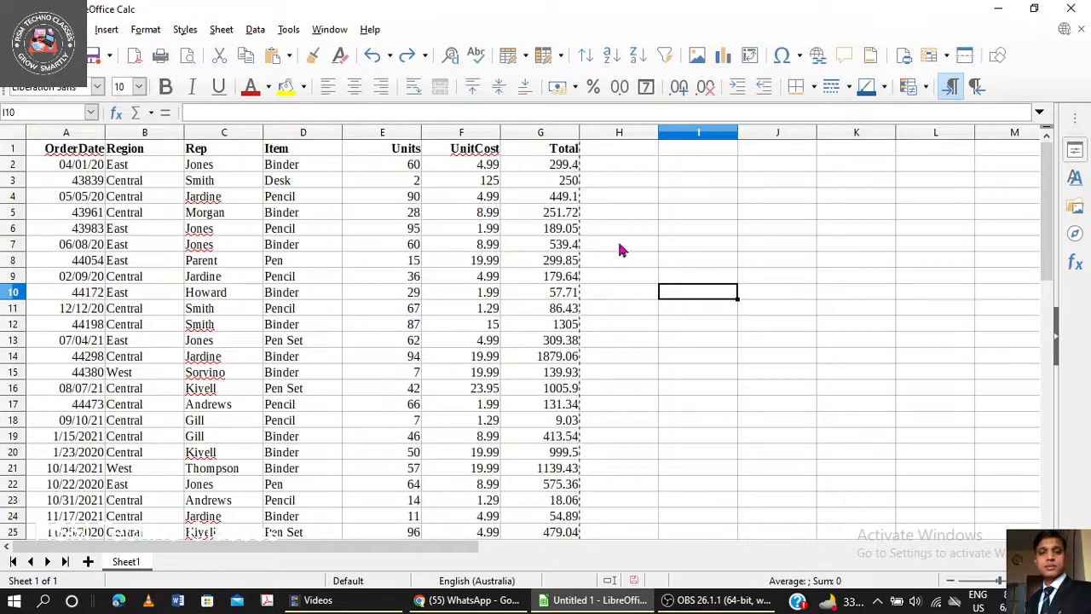
Step: Apply subtotals to the order data, grouped by Region, with the Sum function on Units
click(256, 30)
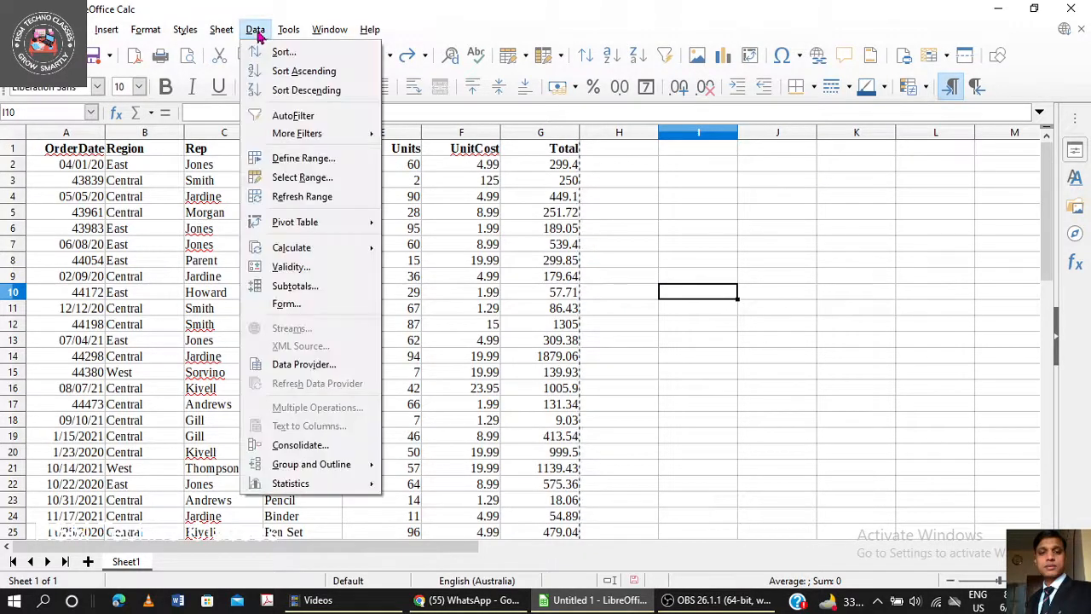
click(295, 288)
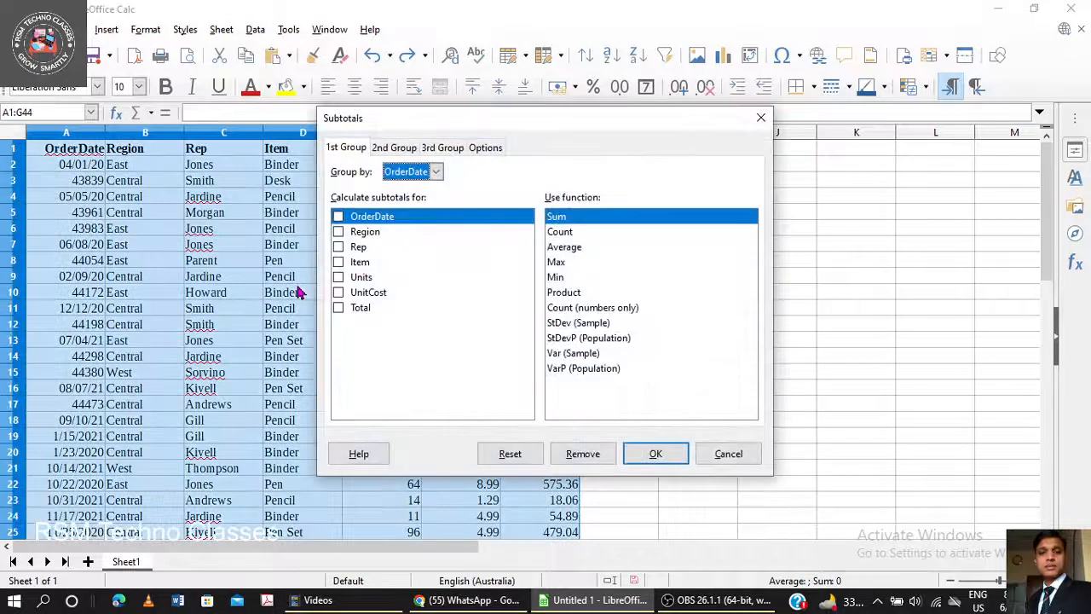
click(436, 172)
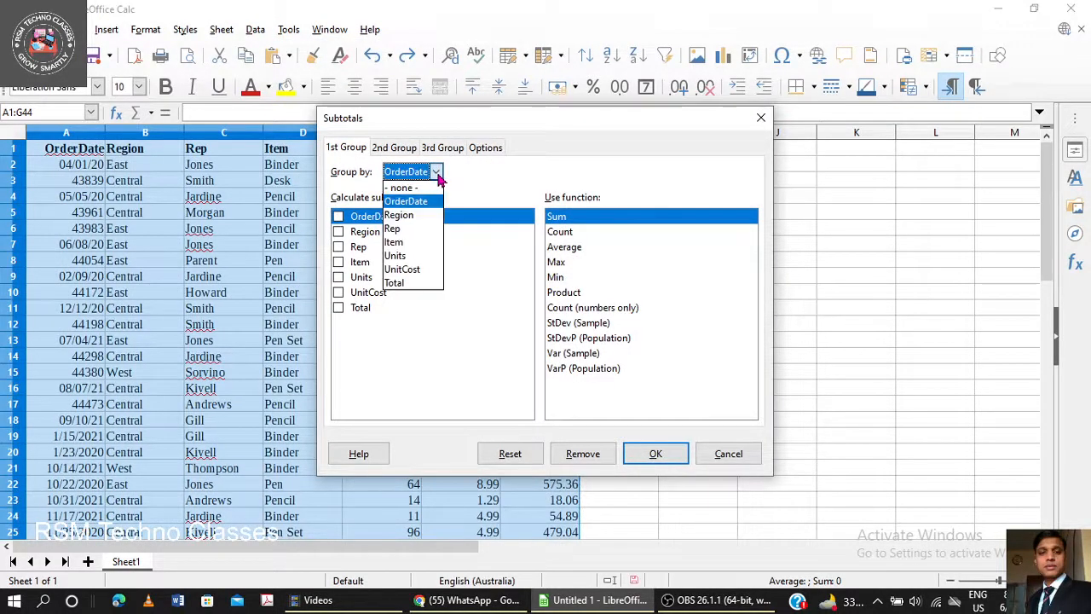
click(409, 215)
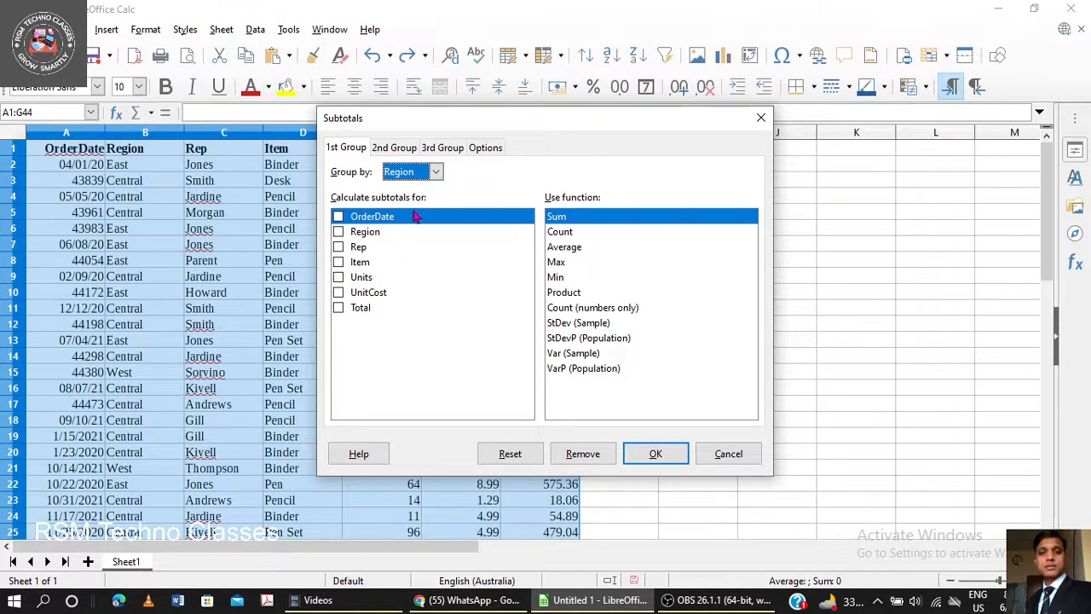
click(338, 277)
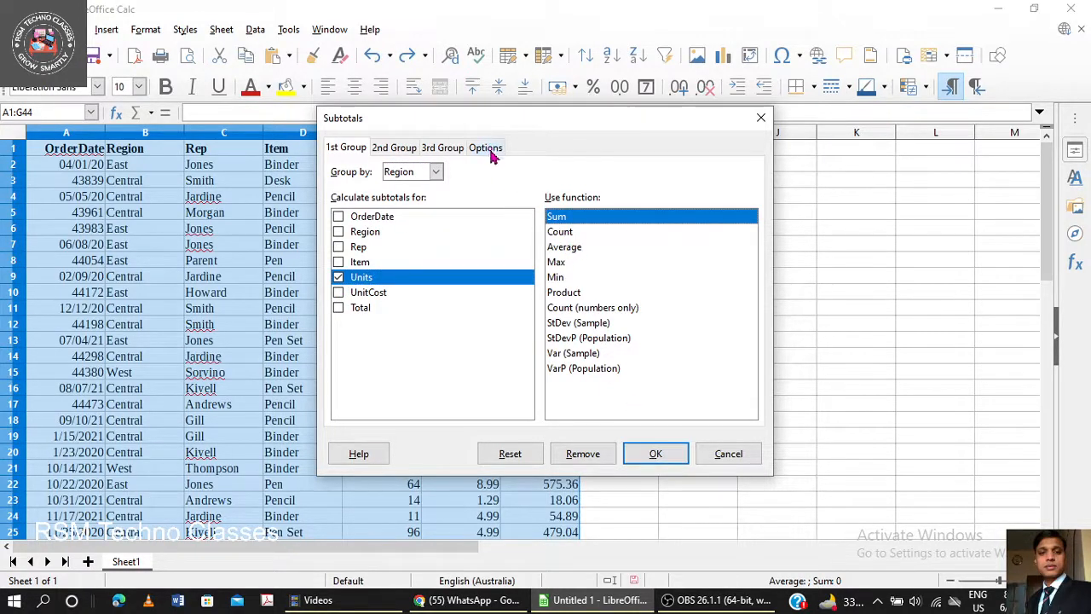
click(655, 456)
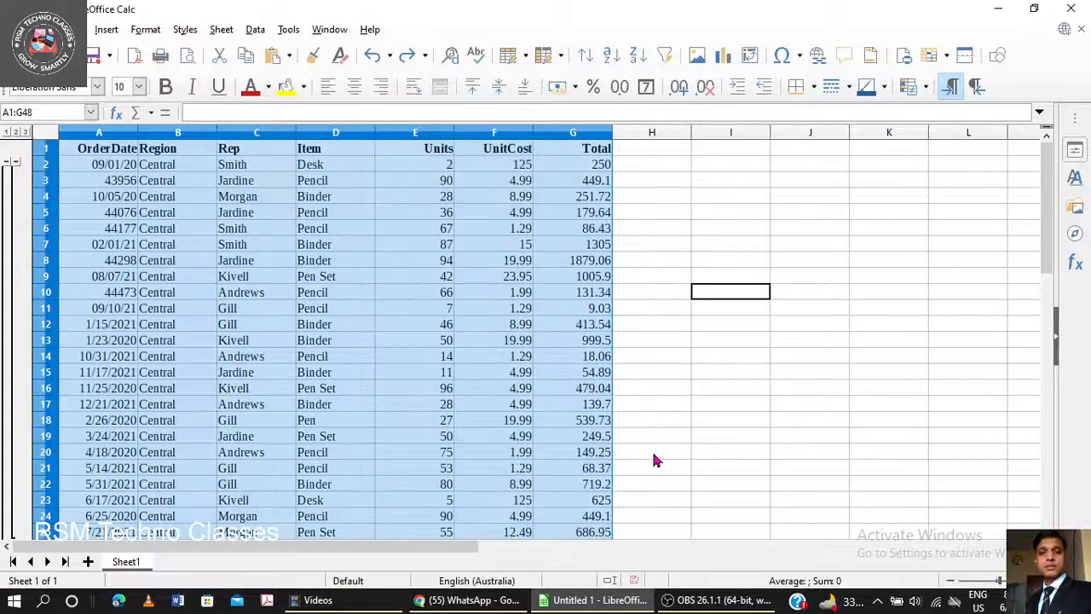
Step: Examine the Central, East and West unit sums and the grand sum in the subtotalled table
scroll(650, 409, down, 1)
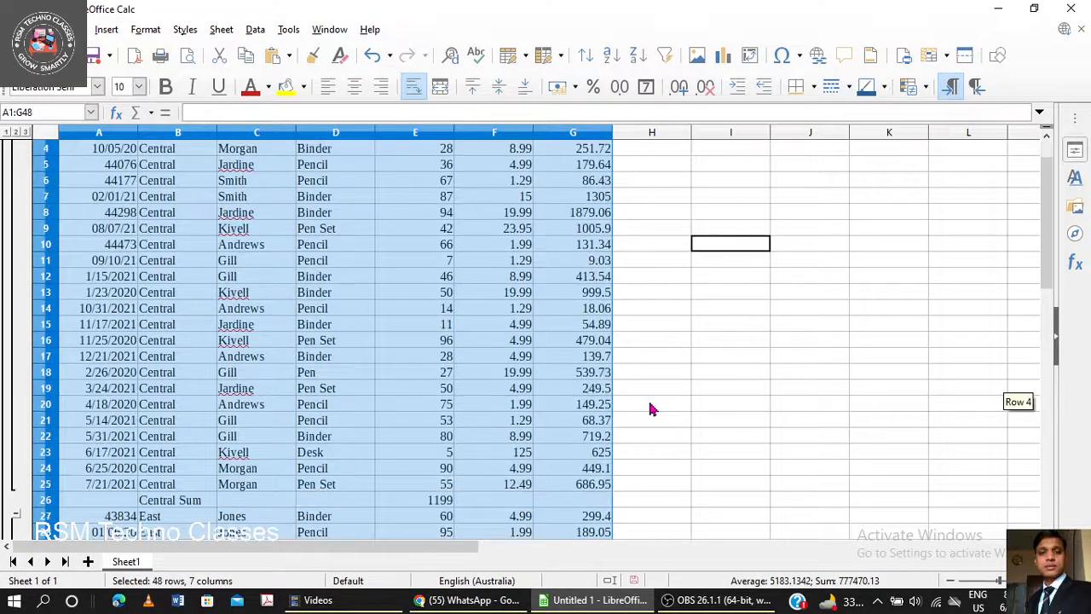
scroll(213, 262, up, 1)
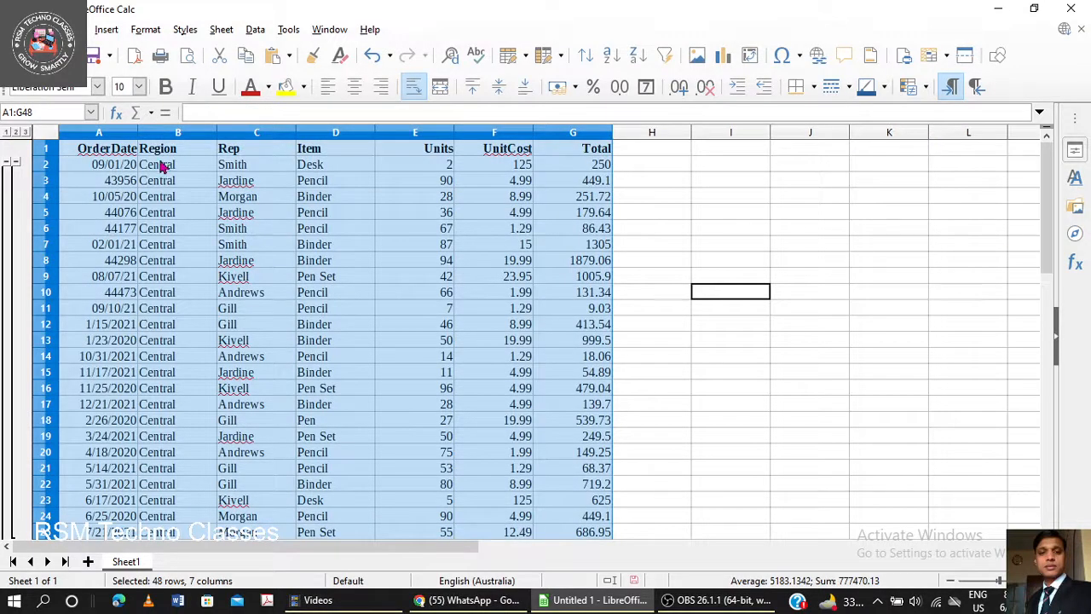
scroll(176, 164, down, 3)
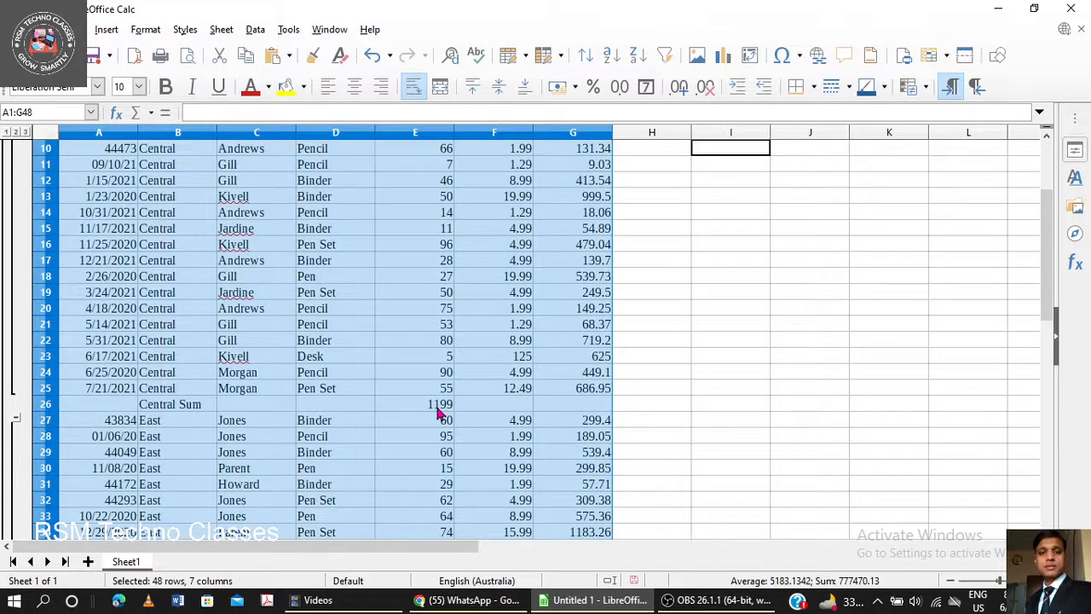
scroll(437, 412, down, 6)
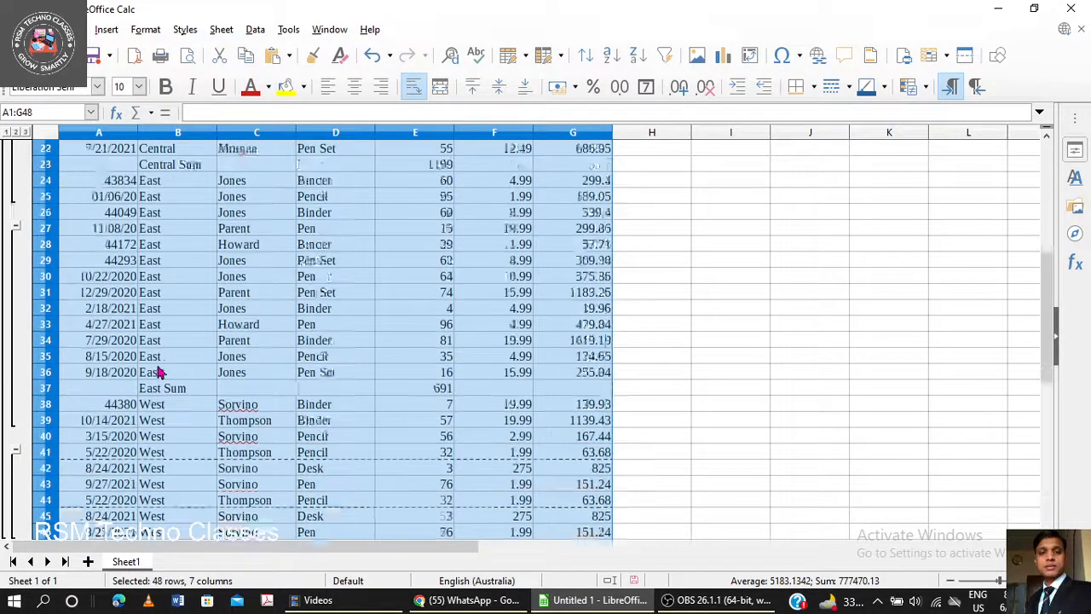
scroll(187, 465, down, 1)
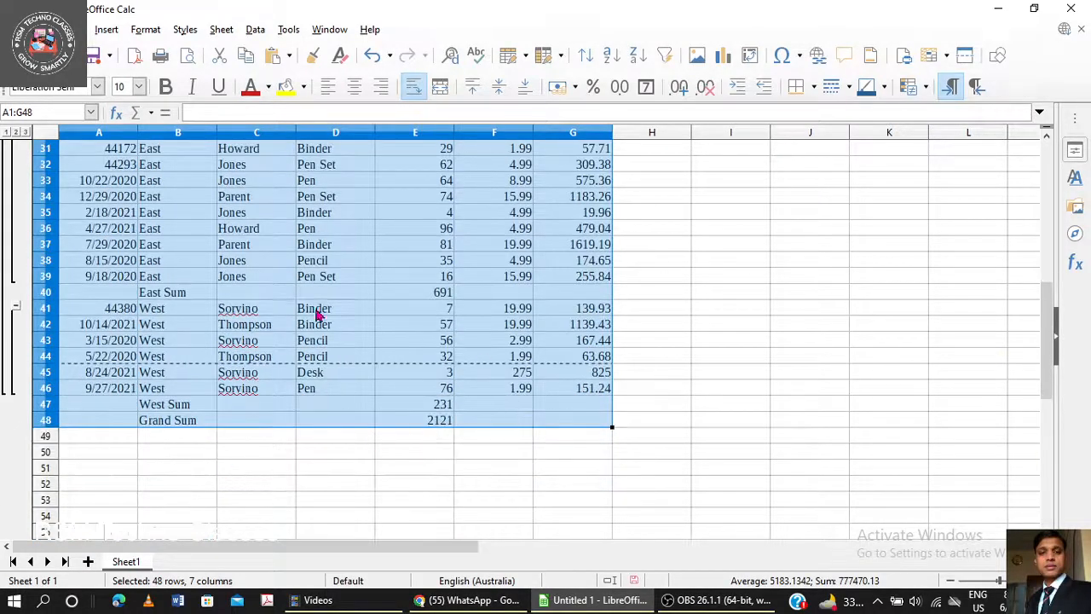
scroll(453, 425, up, 10)
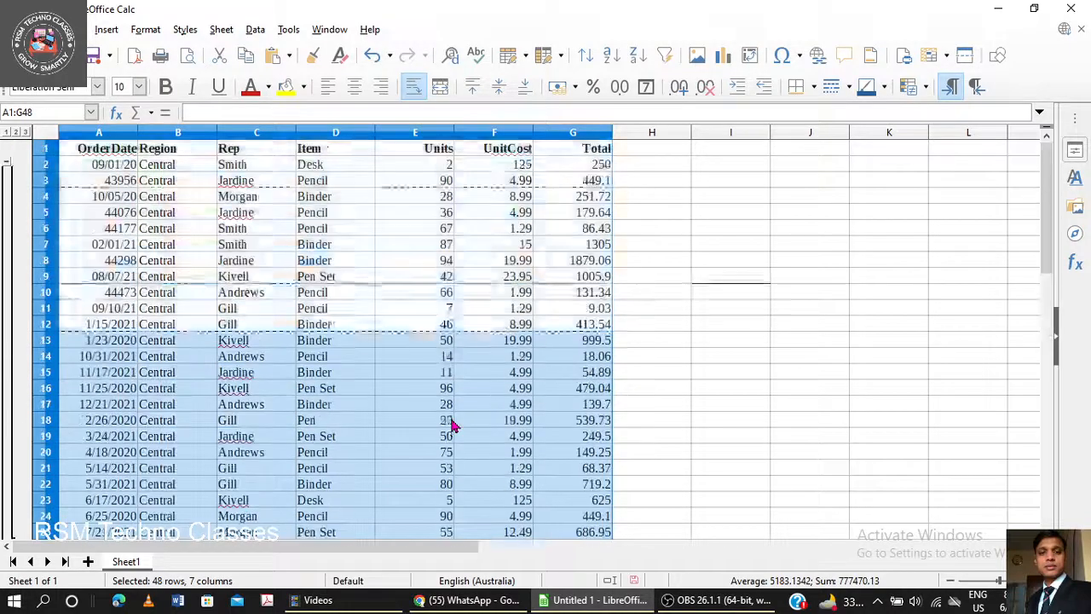
Step: Add UnitCost to the summed columns of the Region subtotals
click(255, 29)
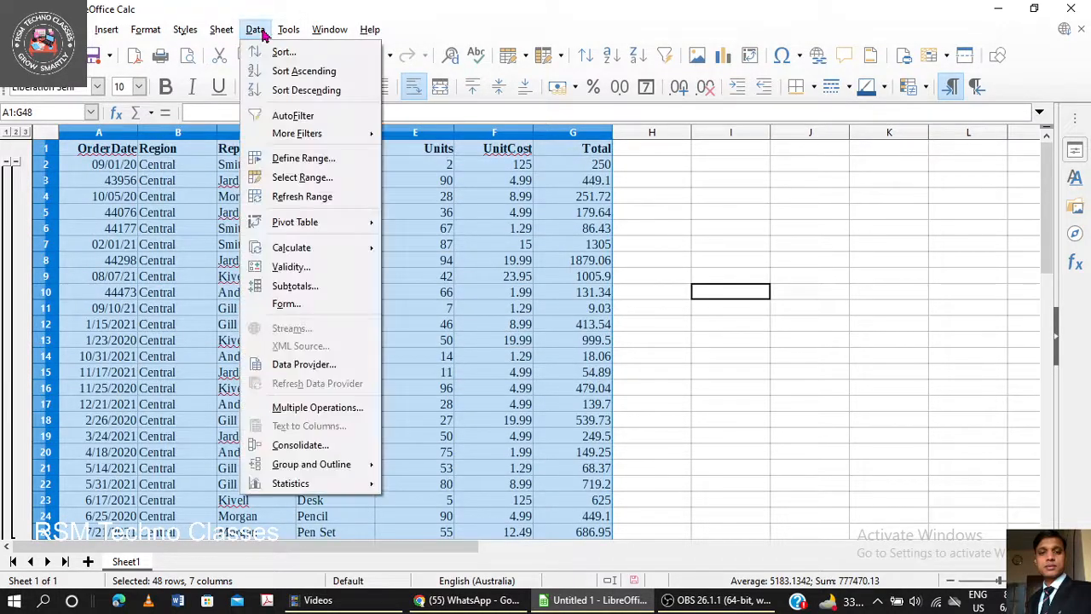
click(321, 285)
click(375, 280)
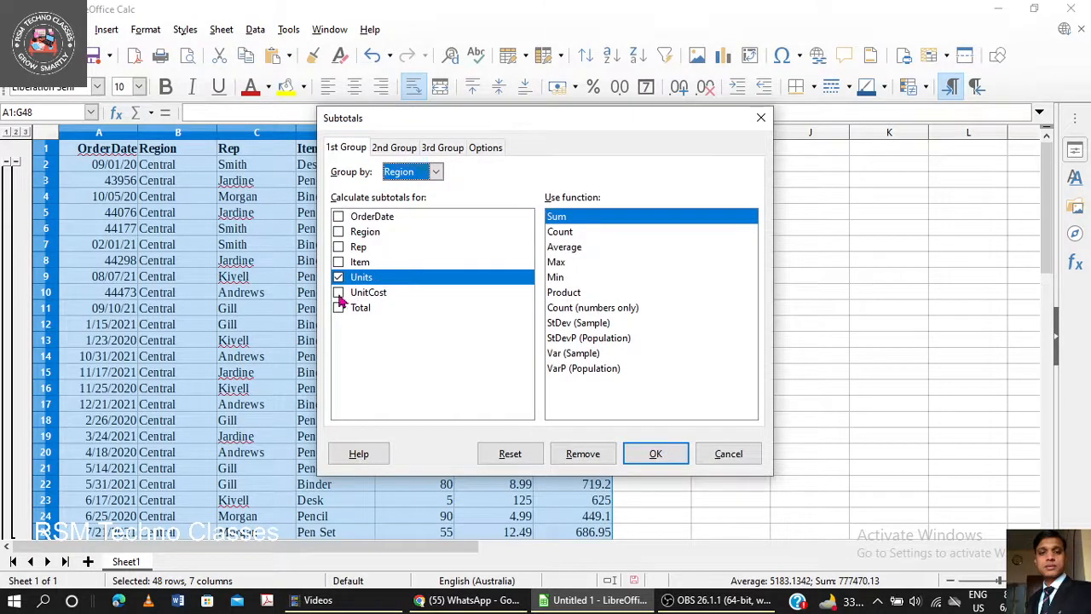
click(338, 292)
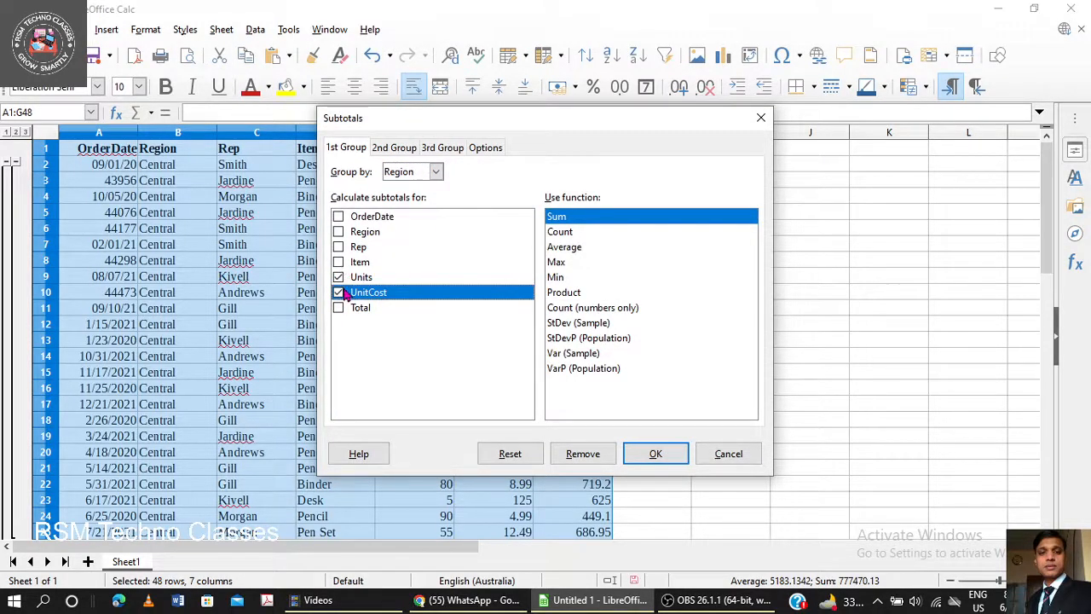
click(656, 454)
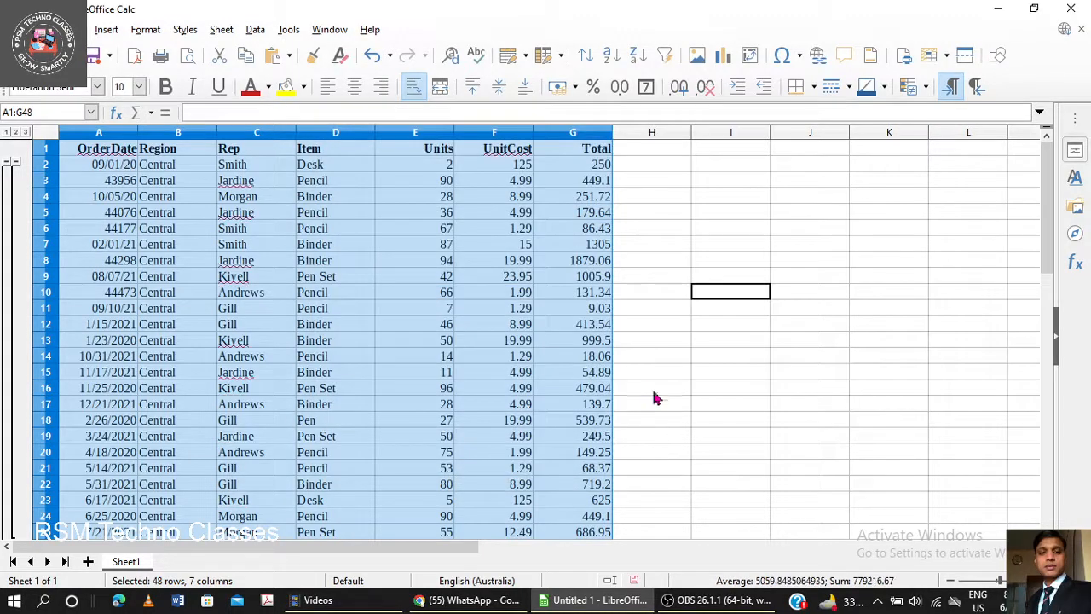
scroll(651, 374, down, 2)
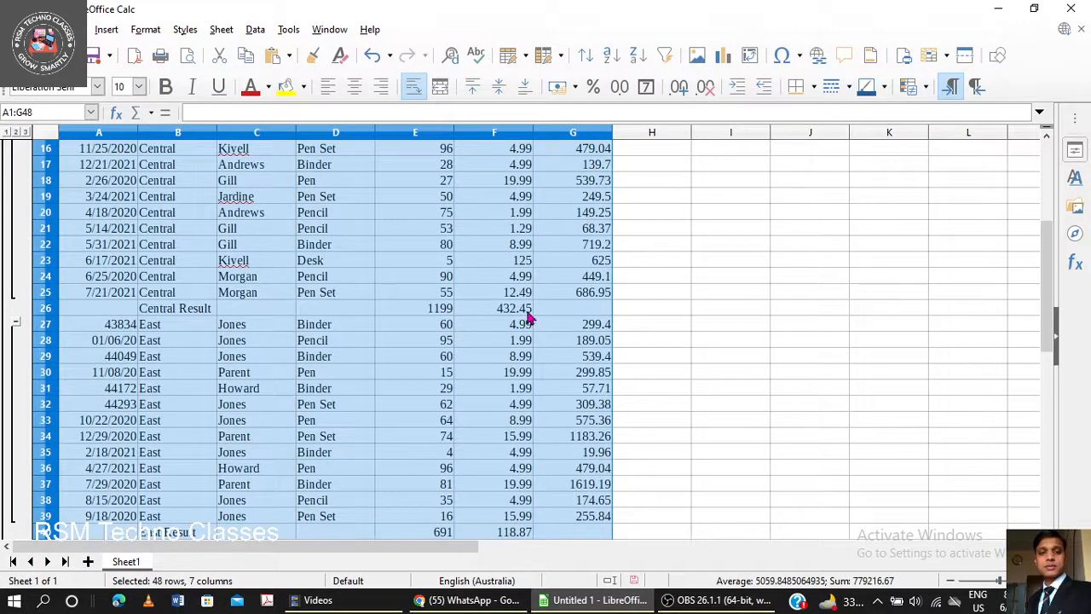
scroll(529, 317, up, 1)
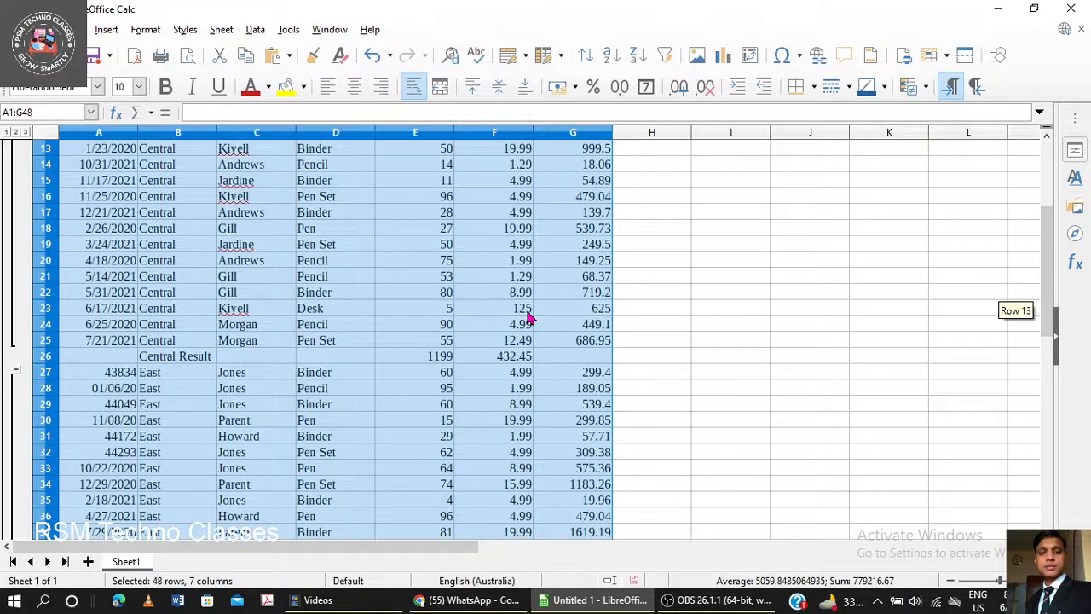
Step: Add Item to the columns subtotalled in the first group, grouped by Region
click(255, 29)
click(314, 287)
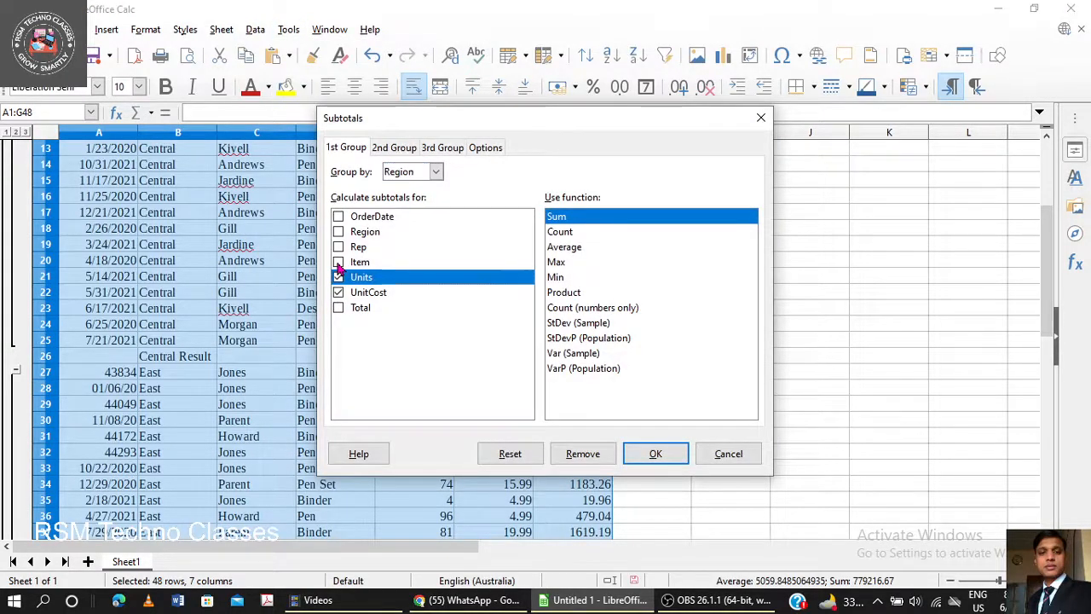
click(338, 263)
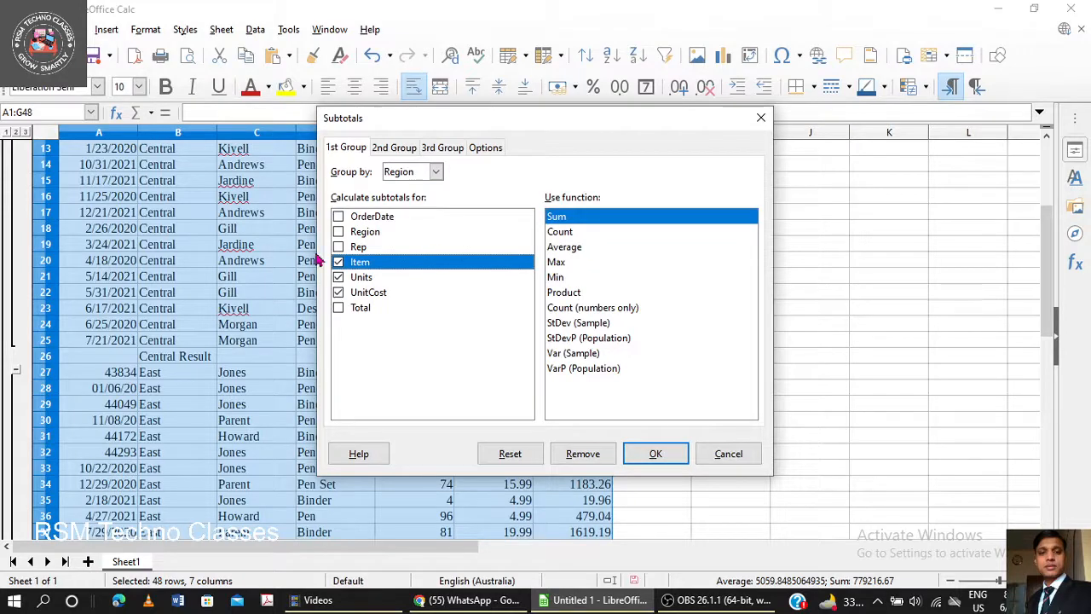
Step: Set the second subtotal group to count Region with no grouping column, and apply the subtotals
click(390, 150)
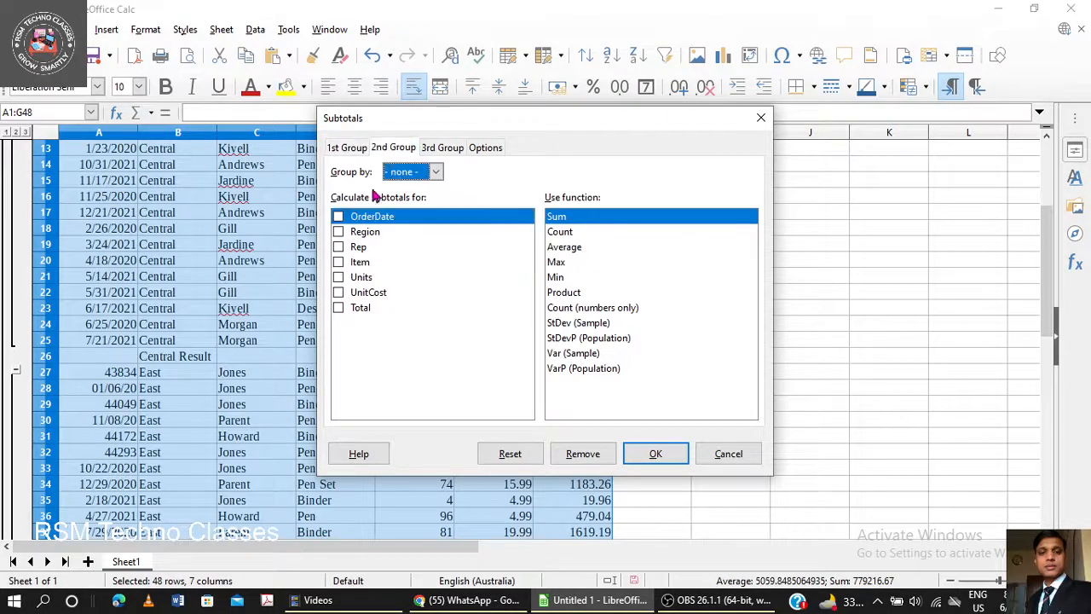
click(432, 173)
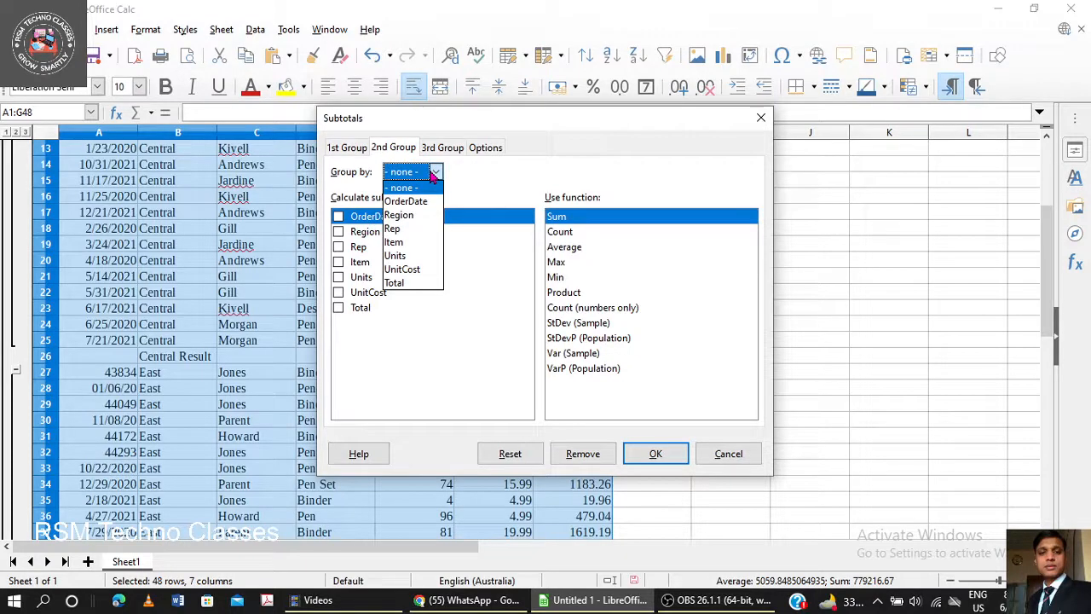
click(434, 173)
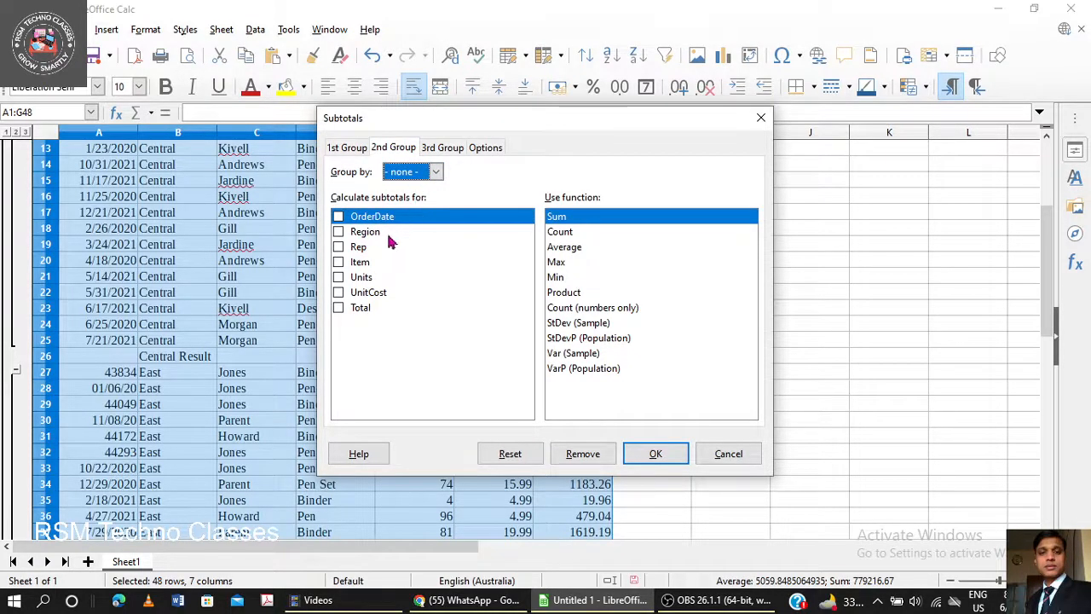
click(339, 232)
click(560, 233)
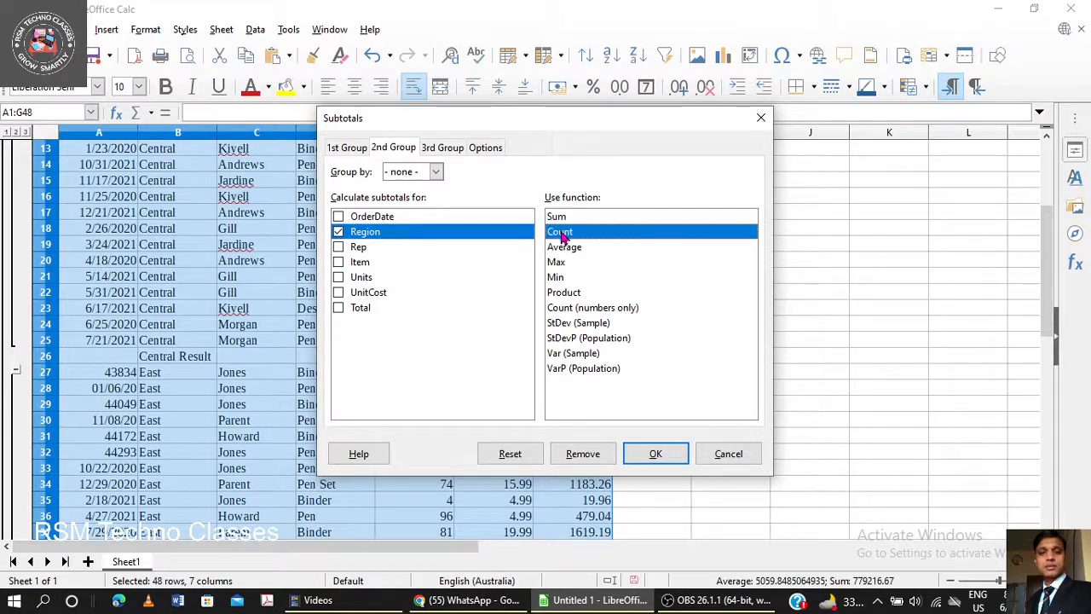
click(653, 455)
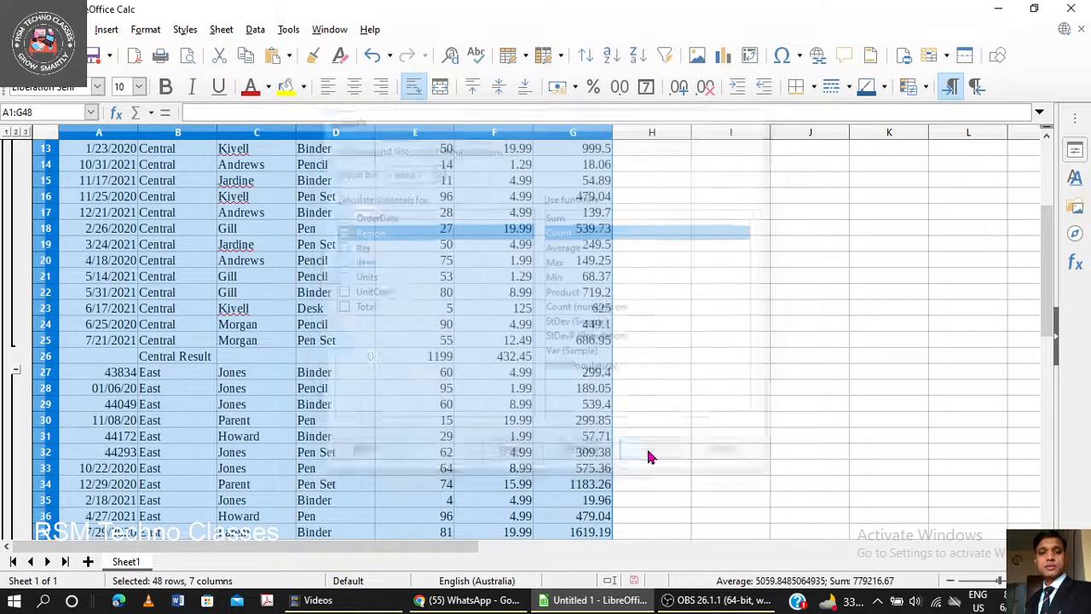
Step: Examine the Item, Units and UnitCost results in the Central, East, West and Grand Sum rows
scroll(647, 409, up, 4)
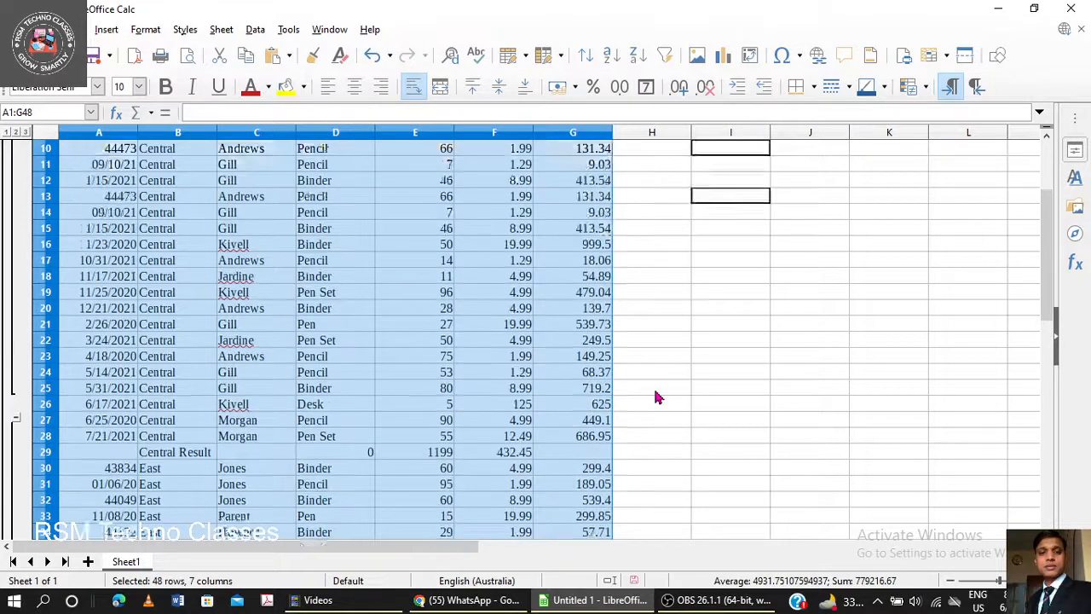
scroll(618, 348, down, 5)
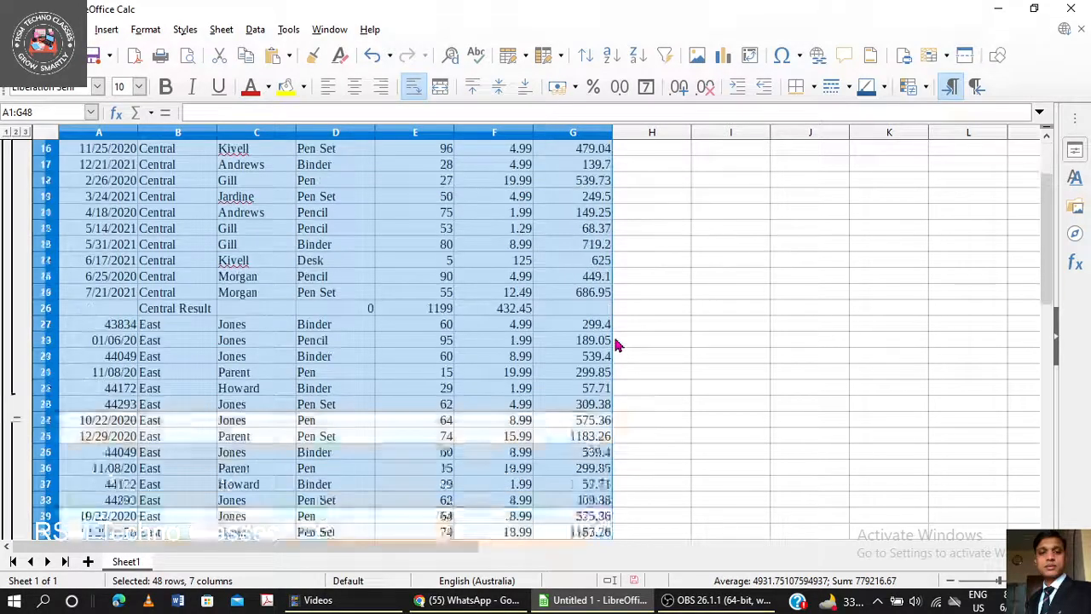
scroll(322, 300, down, 2)
scroll(322, 300, down, 2)
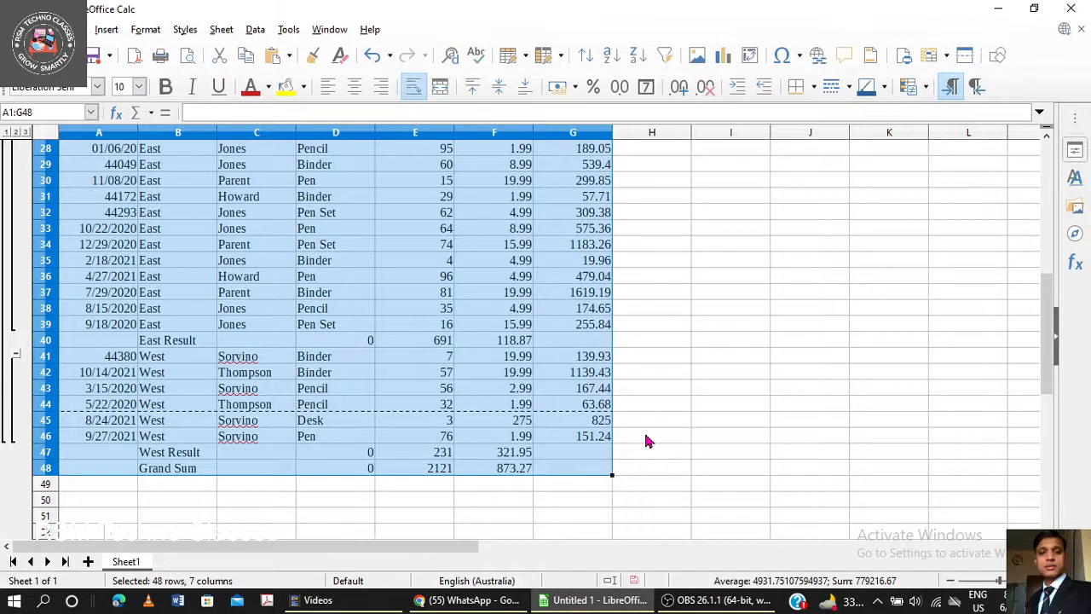
scroll(645, 441, up, 9)
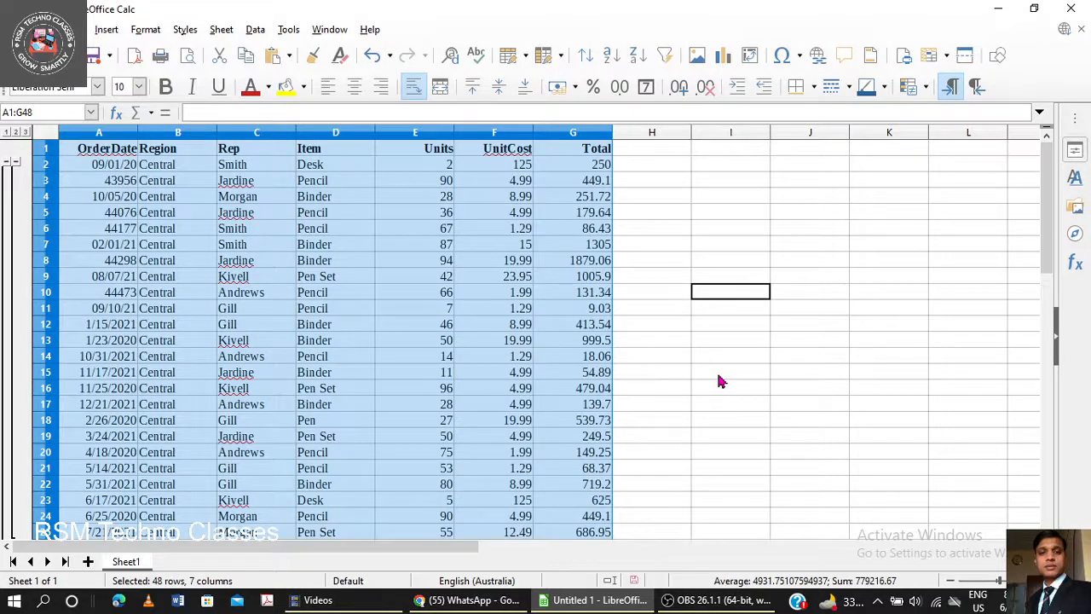
scroll(719, 380, down, 3)
scroll(719, 381, down, 1)
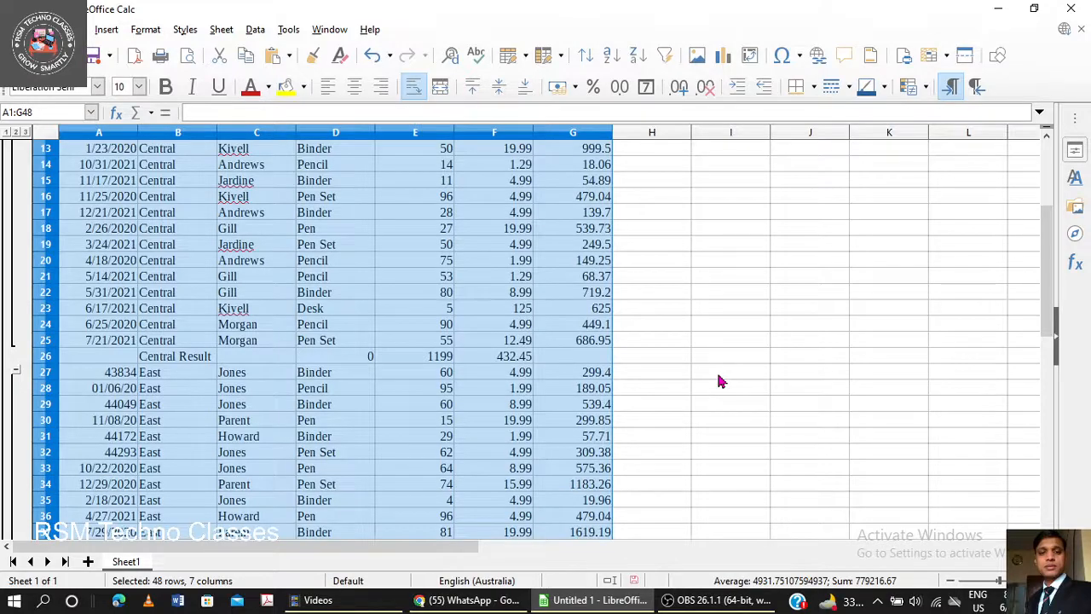
Step: Undo all the region subtotals so the order table is back in its original row order, and deselect the data
scroll(718, 381, up, 4)
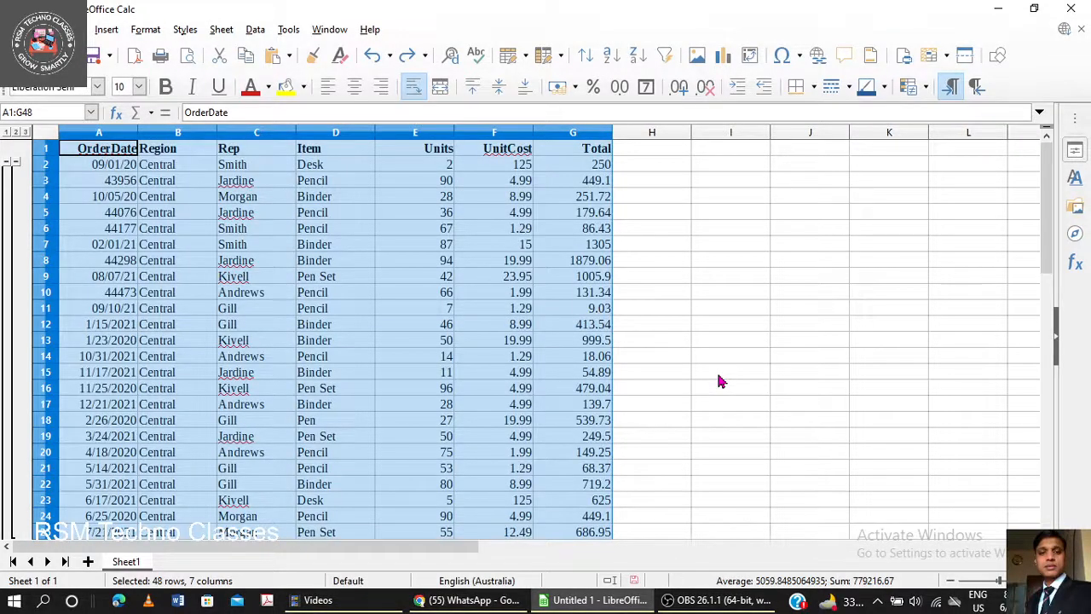
scroll(719, 381, down, 5)
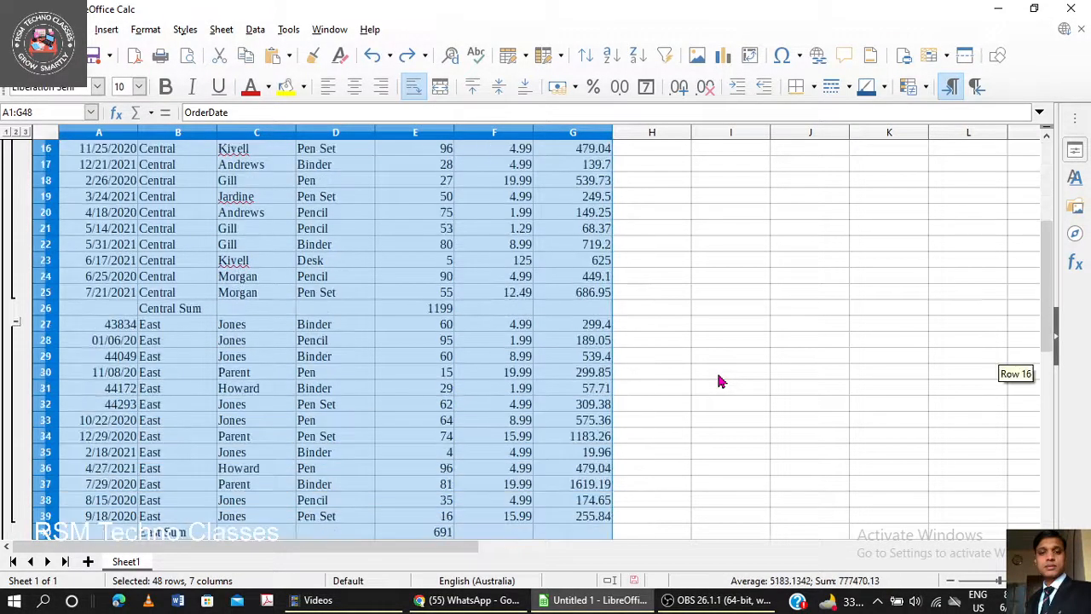
key(ctrl+z)
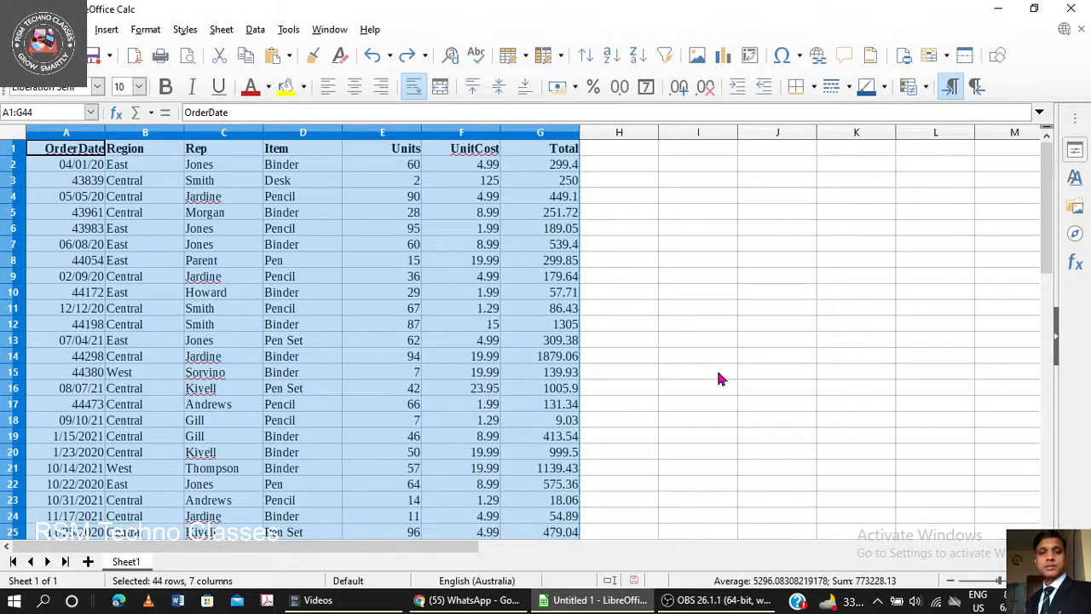
scroll(719, 378, down, 4)
scroll(719, 377, up, 4)
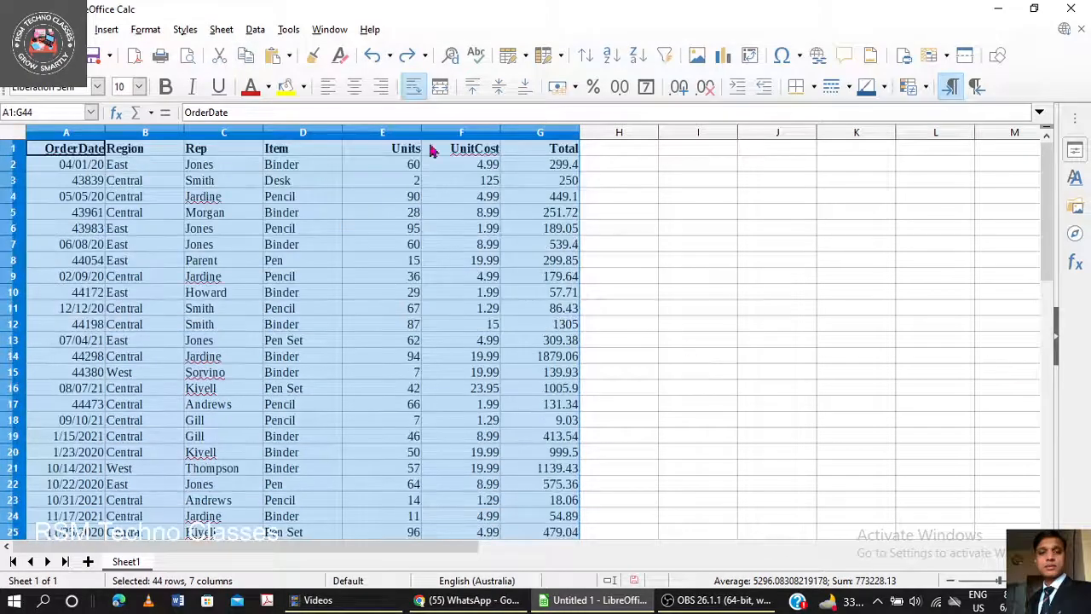
click(776, 276)
Step: Try subtotals on the order data with no grouping column and the Count function on Region, and check the rows
click(254, 29)
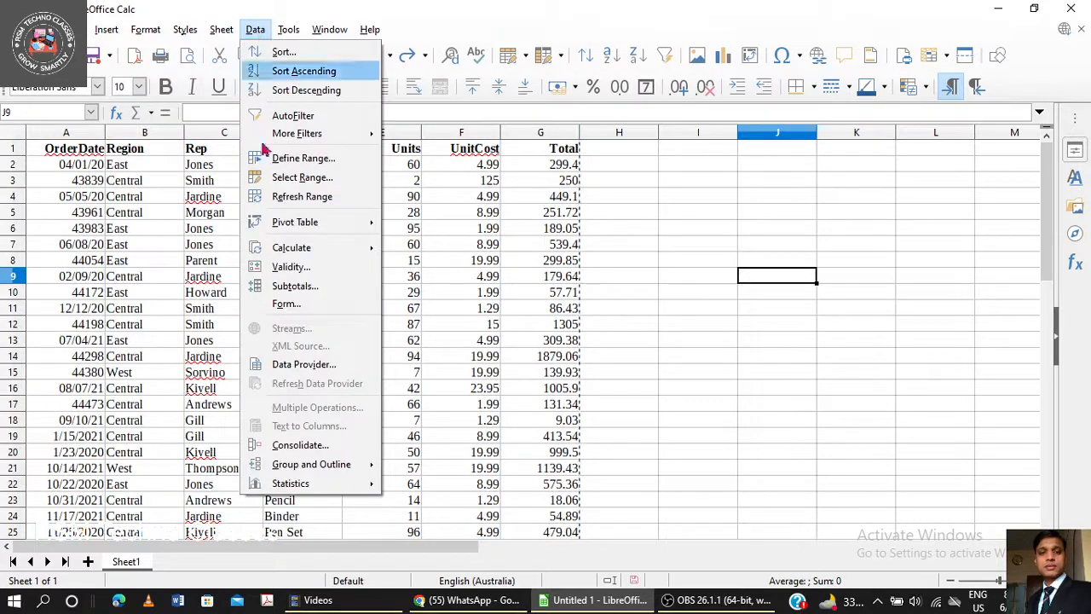
click(306, 285)
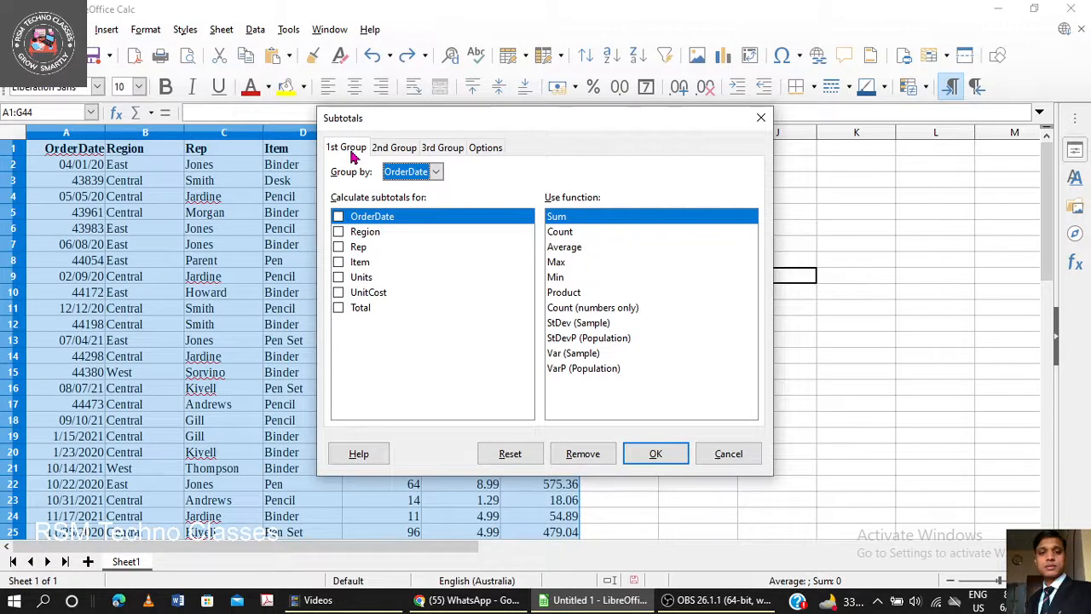
click(436, 171)
click(416, 190)
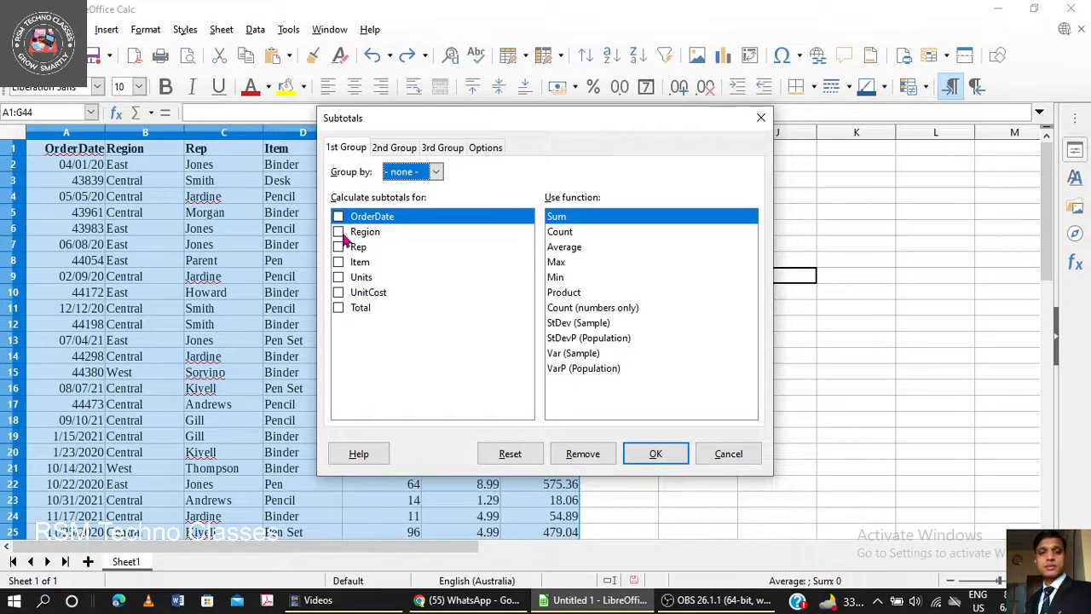
click(340, 233)
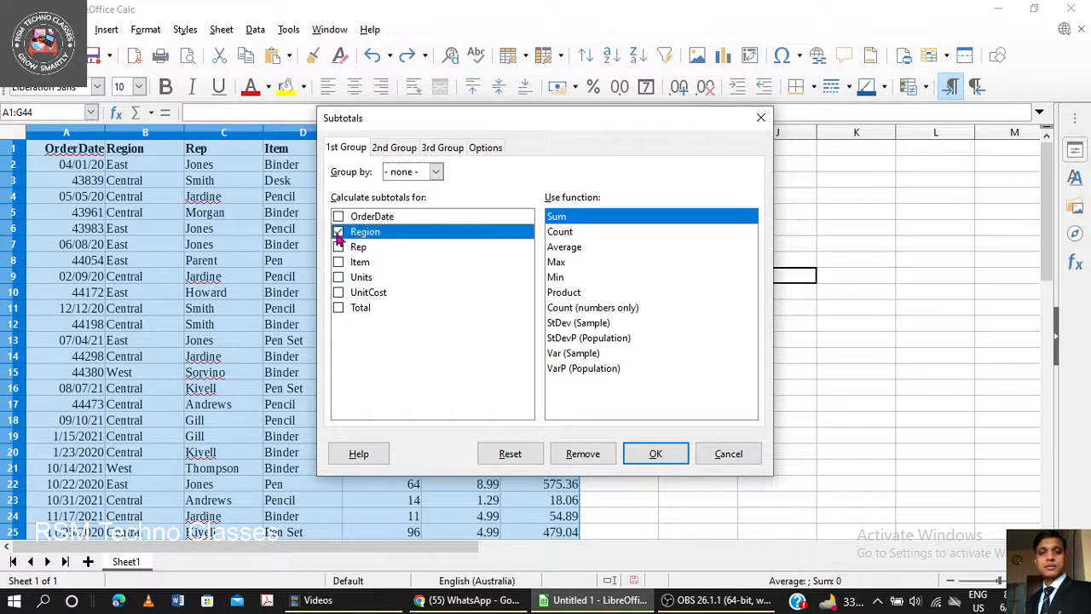
click(569, 233)
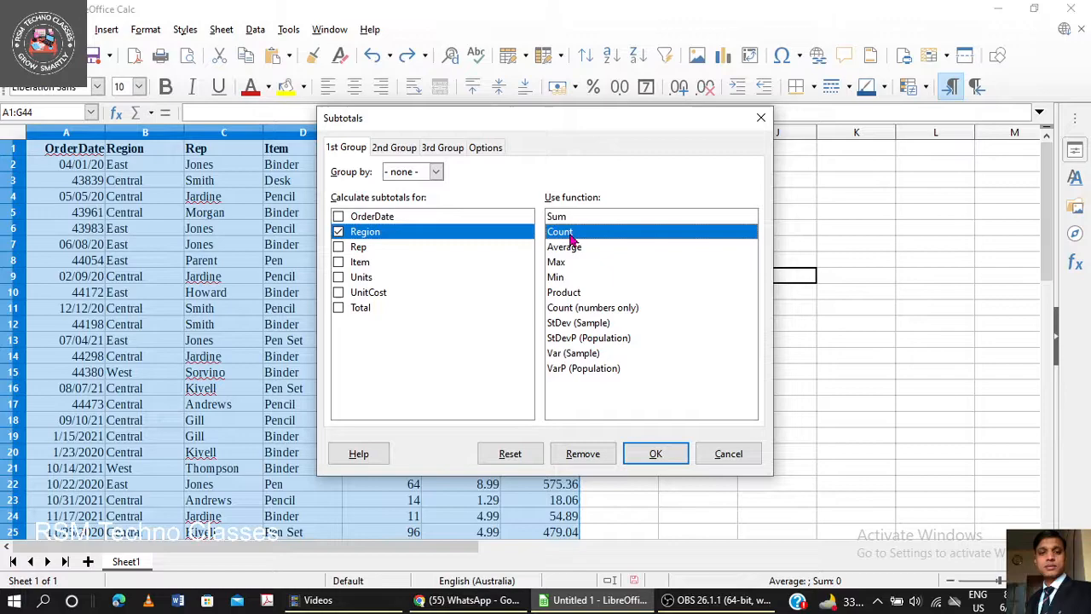
click(652, 455)
scroll(650, 419, down, 4)
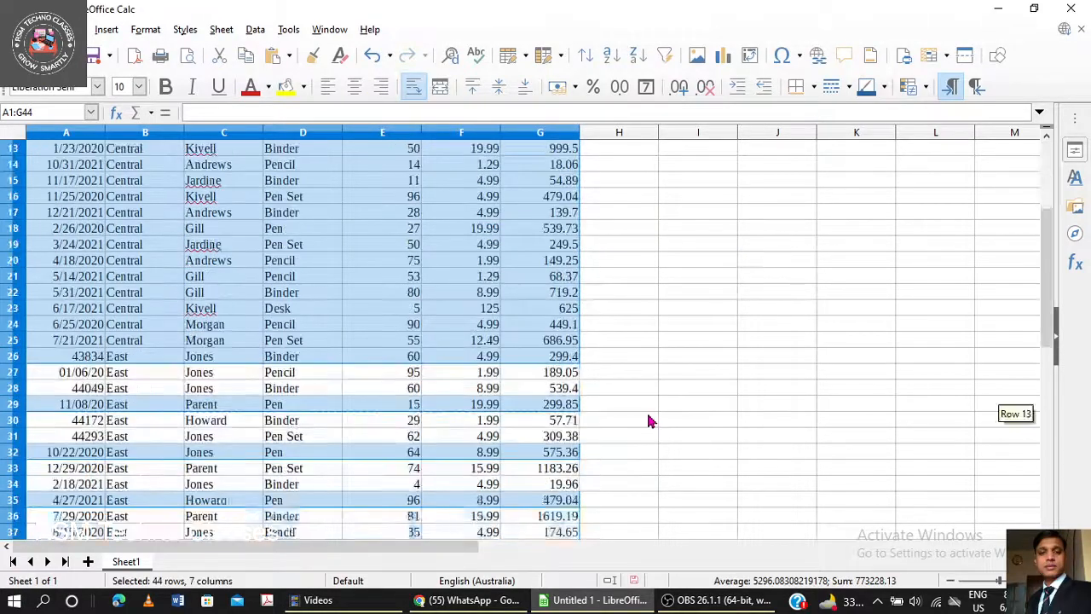
scroll(649, 421, down, 5)
scroll(647, 420, up, 9)
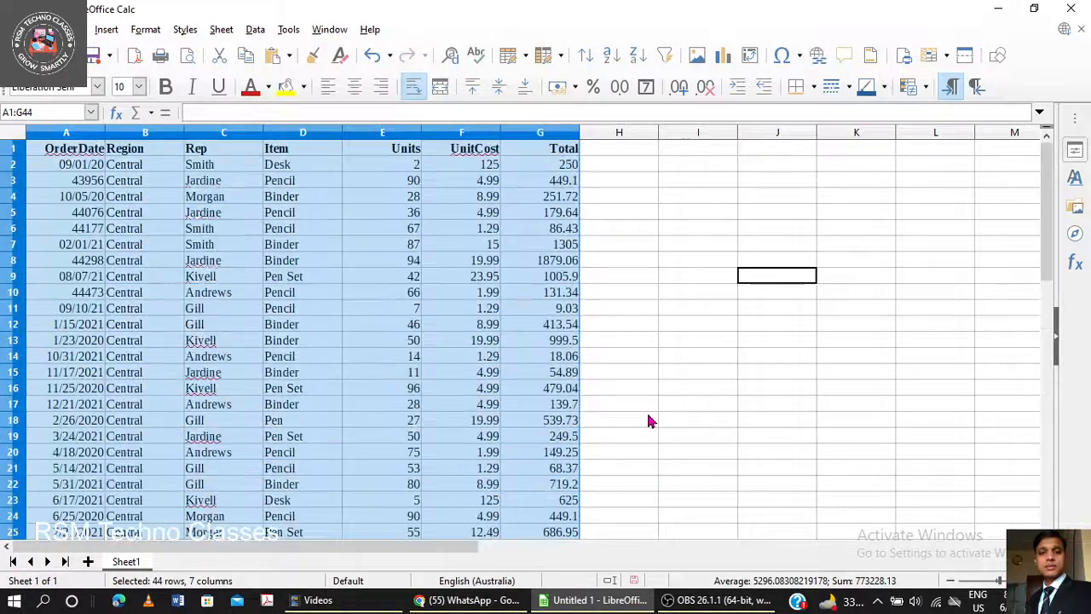
scroll(648, 420, down, 3)
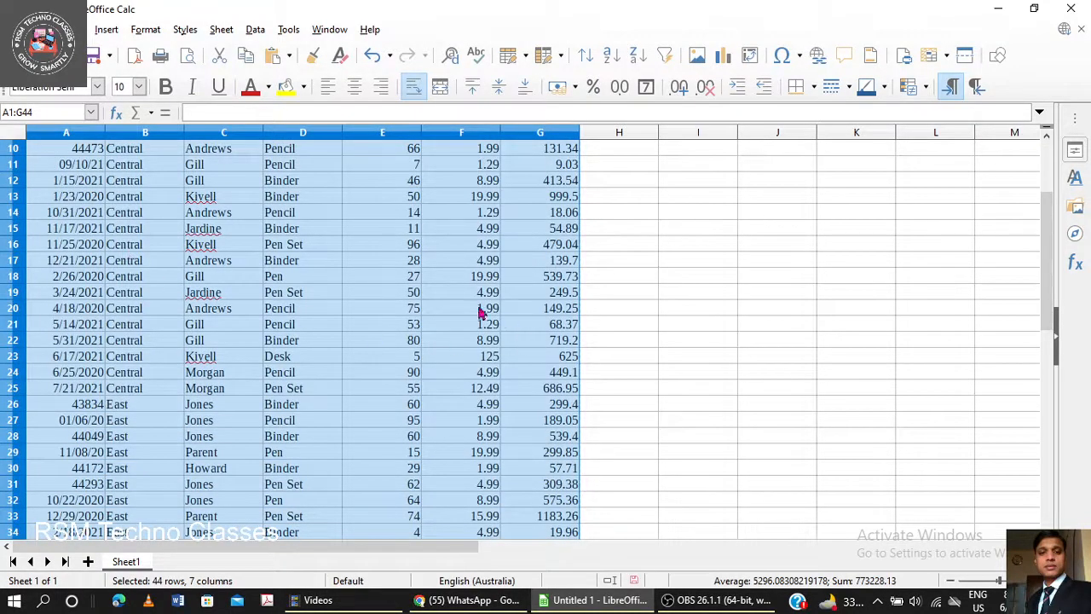
scroll(575, 263, up, 3)
Step: Apply subtotals grouped by Region, with the Sum function on UnitCost and Total, and review the result rows
click(254, 29)
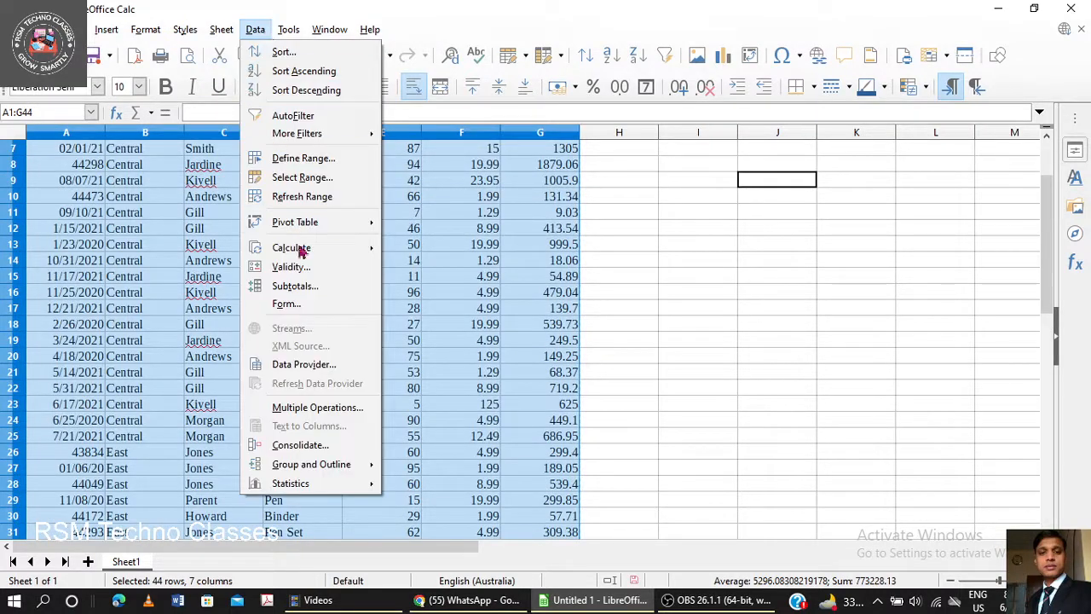
click(308, 286)
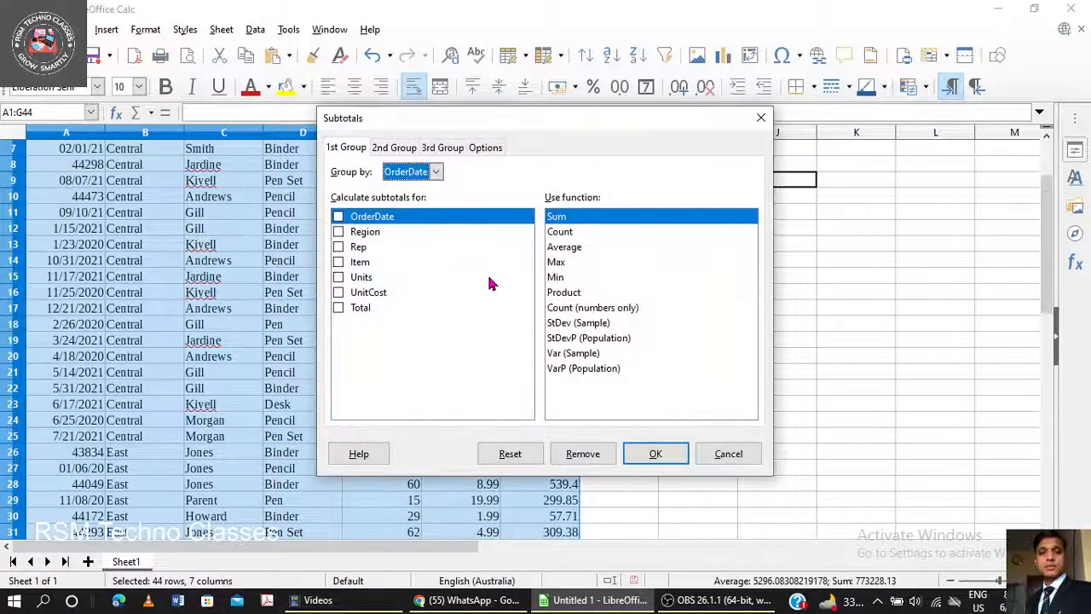
click(392, 174)
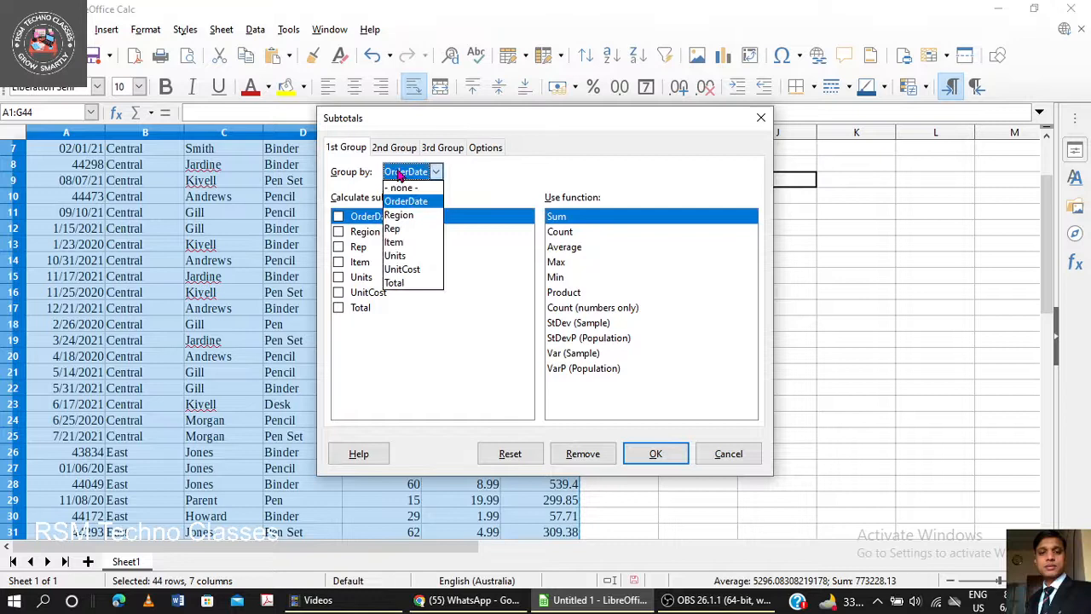
click(405, 211)
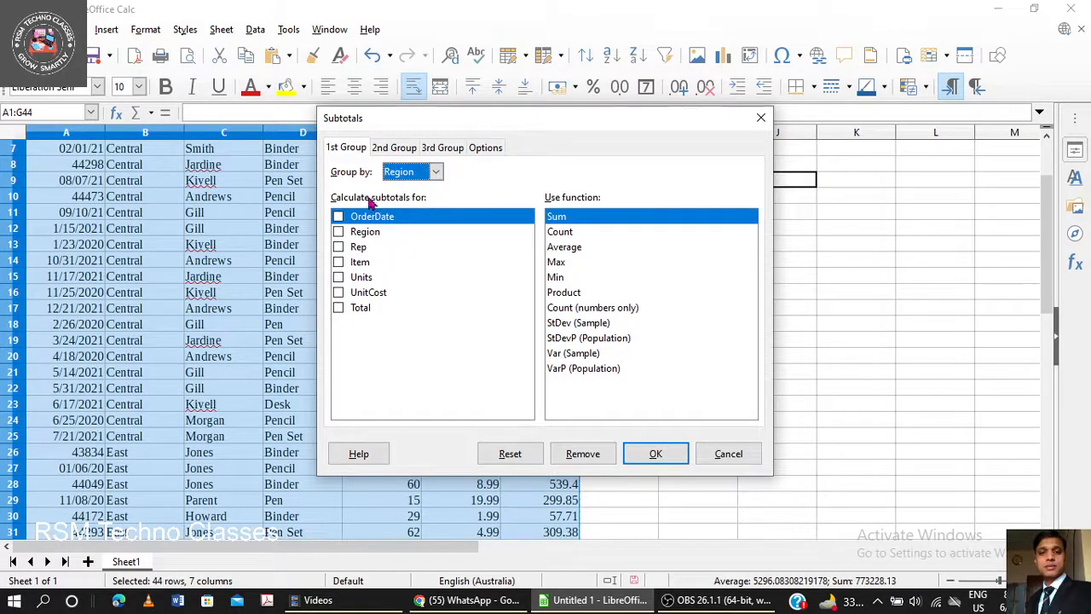
click(337, 292)
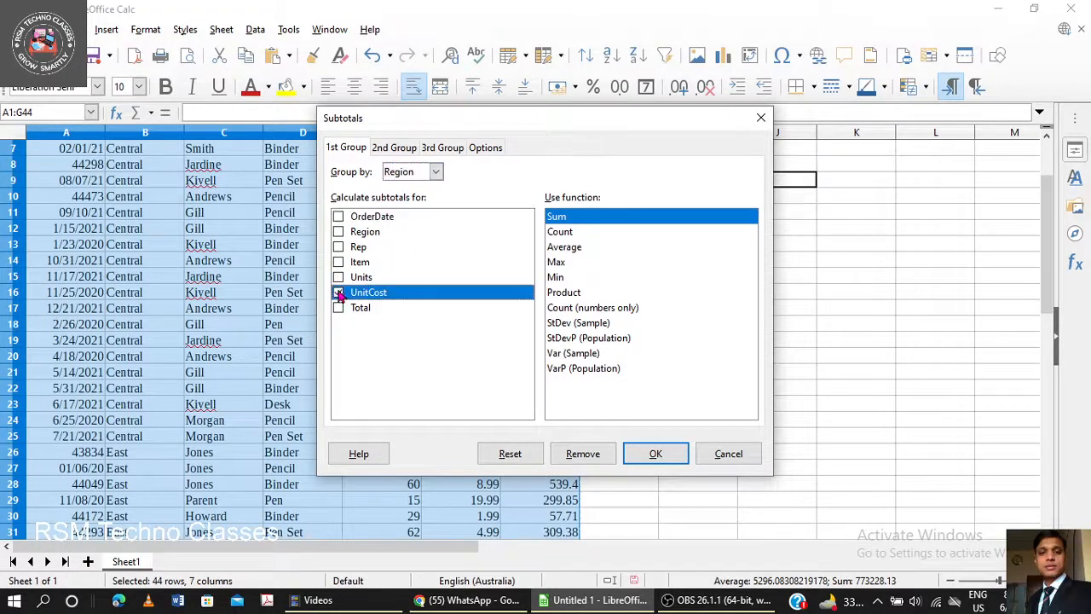
click(338, 308)
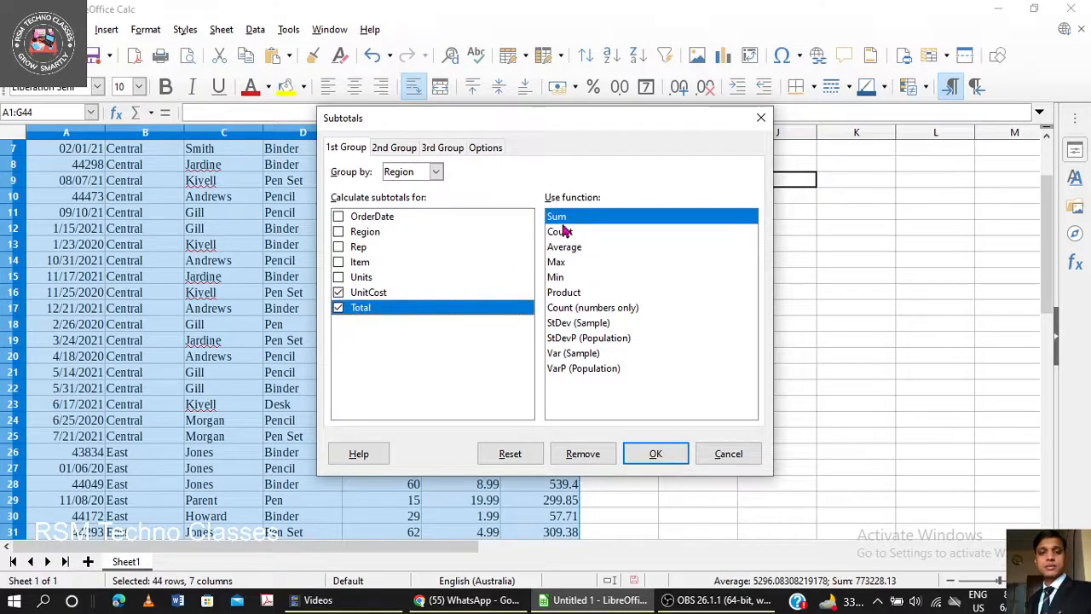
click(653, 454)
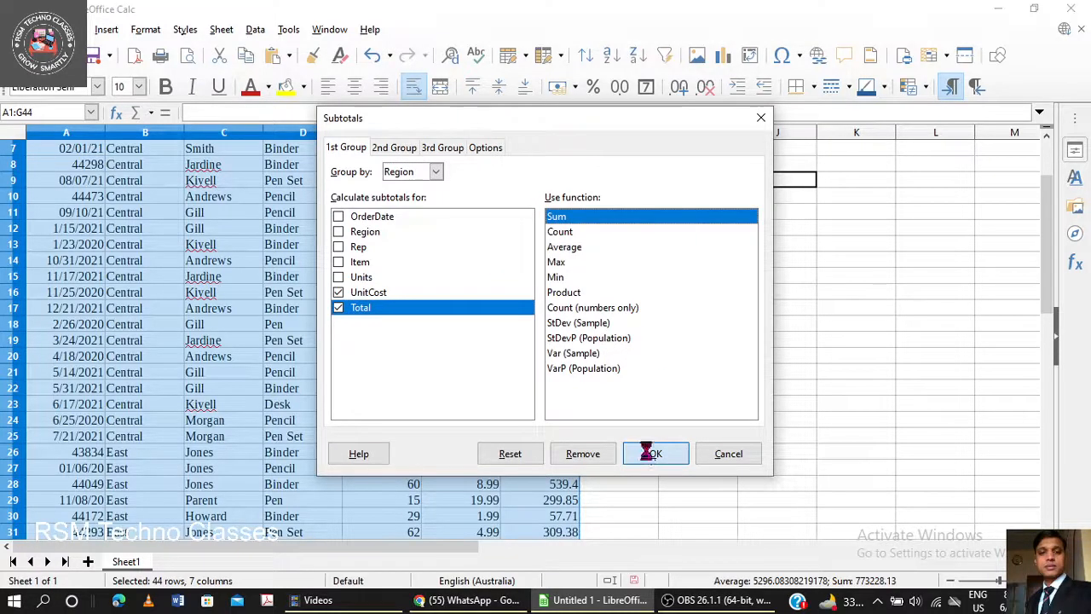
scroll(645, 394, down, 6)
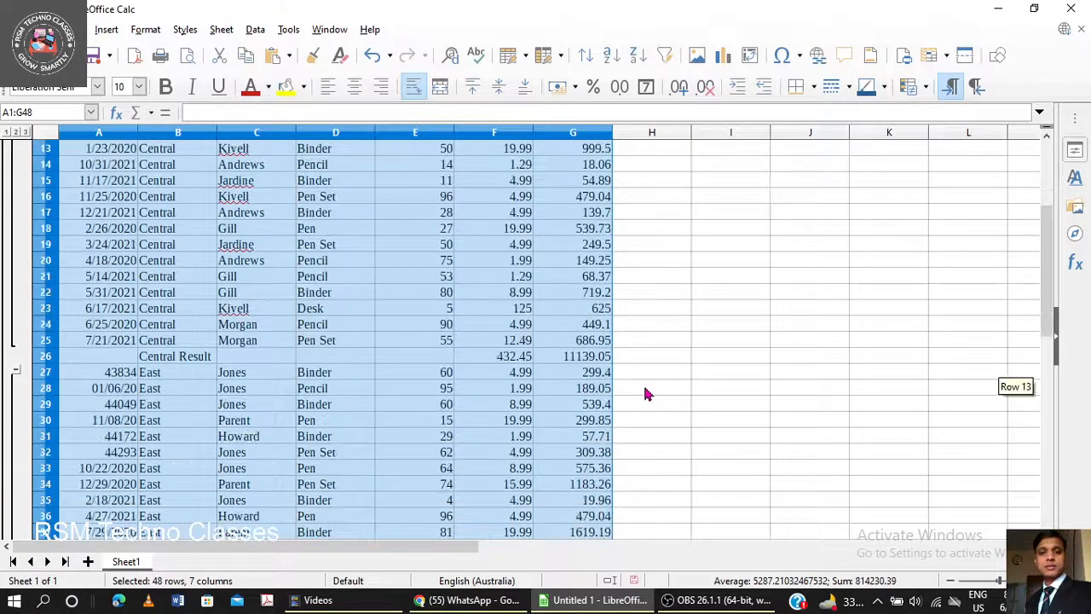
scroll(645, 394, down, 2)
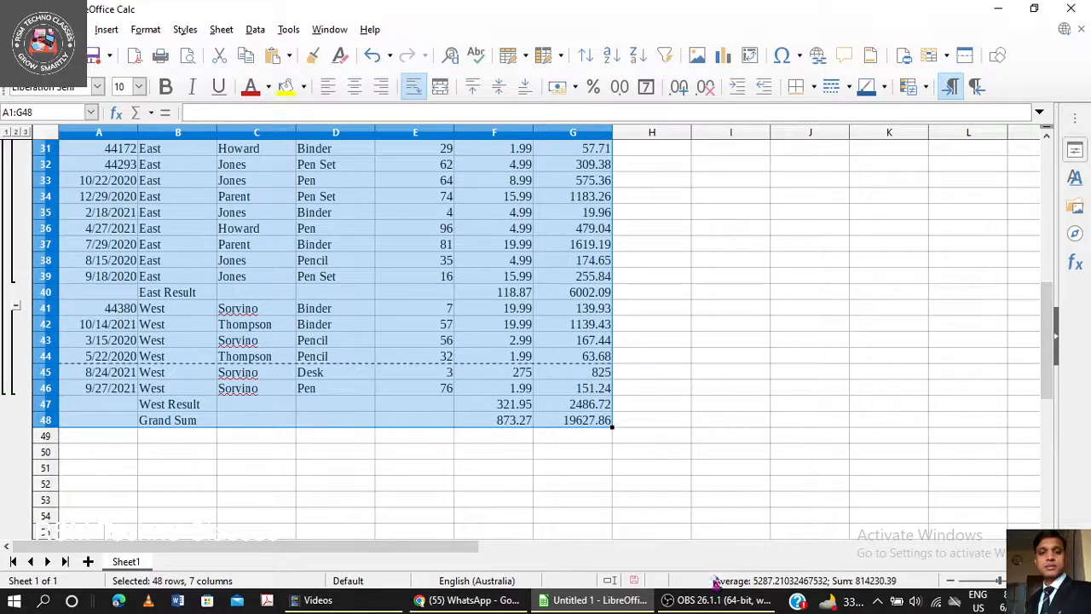
mouse_move(715, 602)
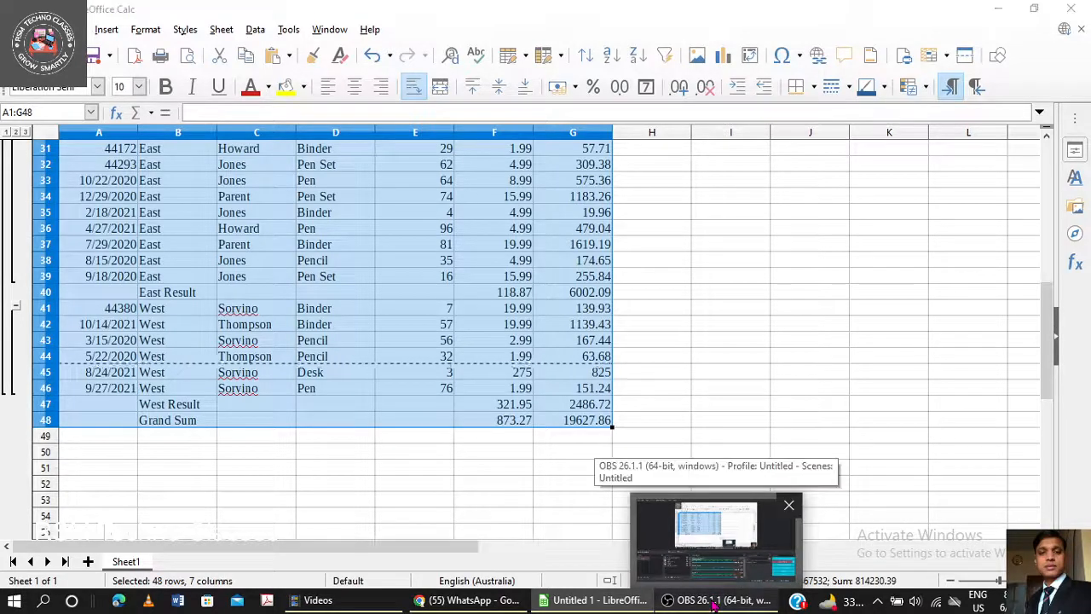